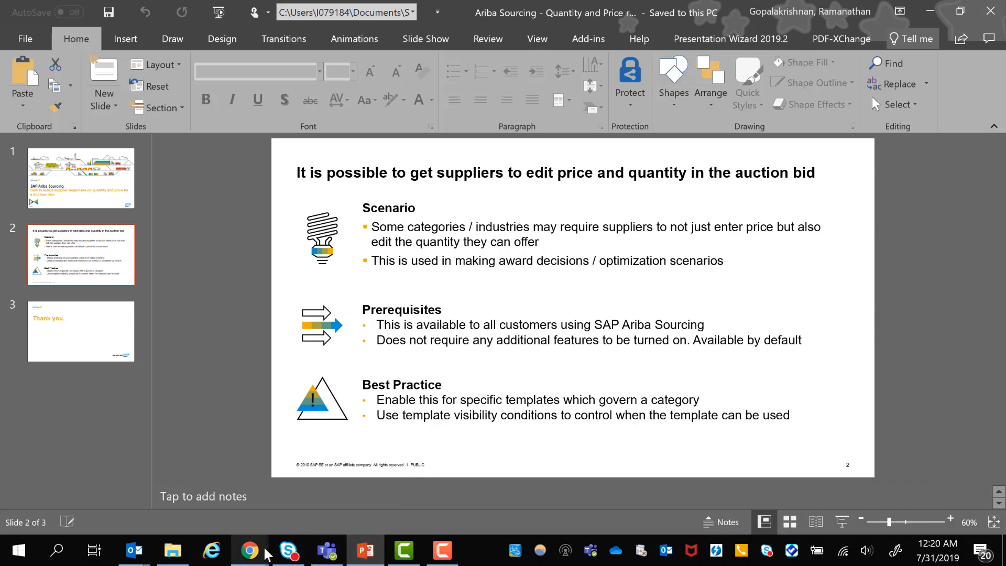
# - Switch to the buyer's SAP Ariba Sourcing dashboard in Chrome and start a new sourcing project
pyautogui.click(251, 555)
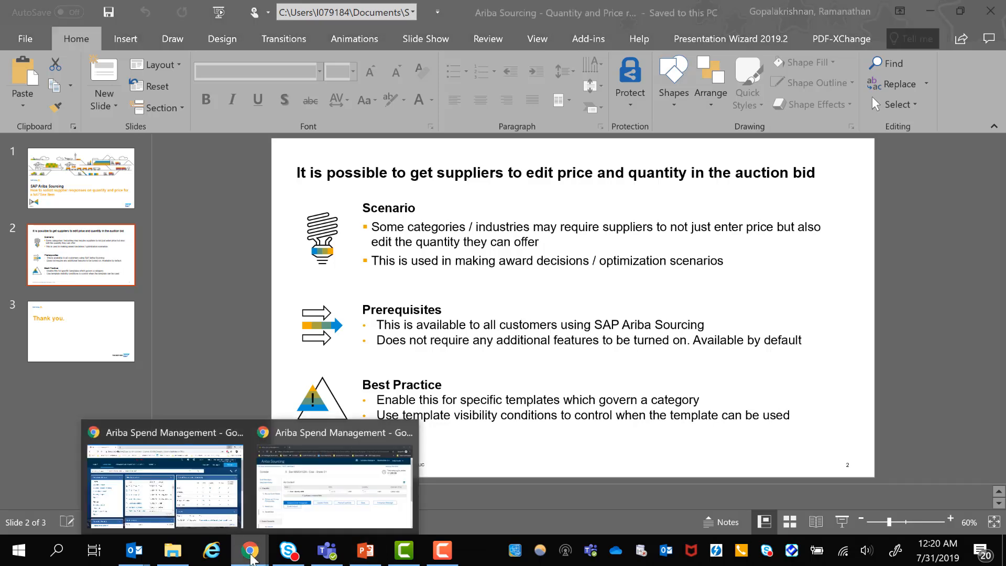
pyautogui.click(208, 522)
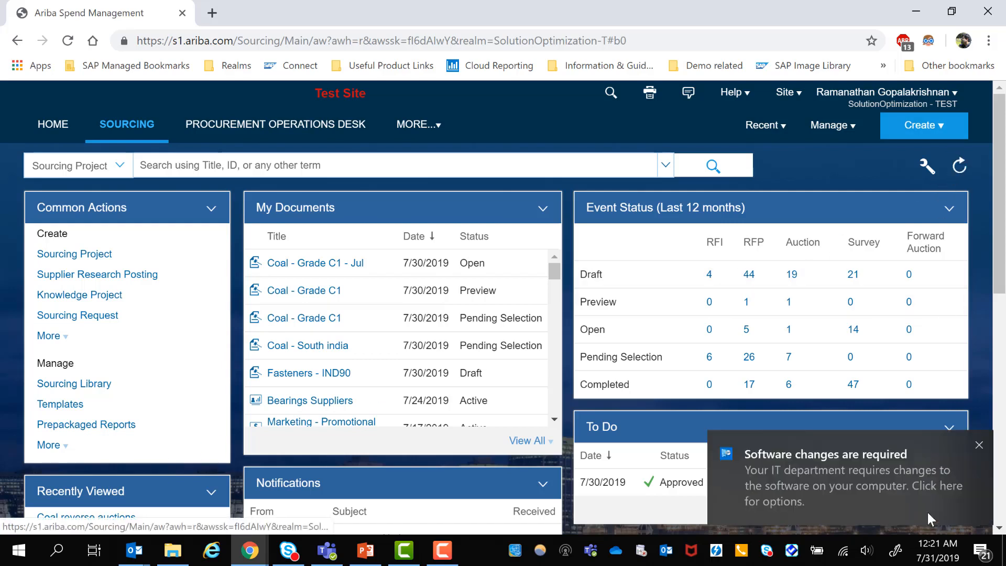
pyautogui.click(979, 445)
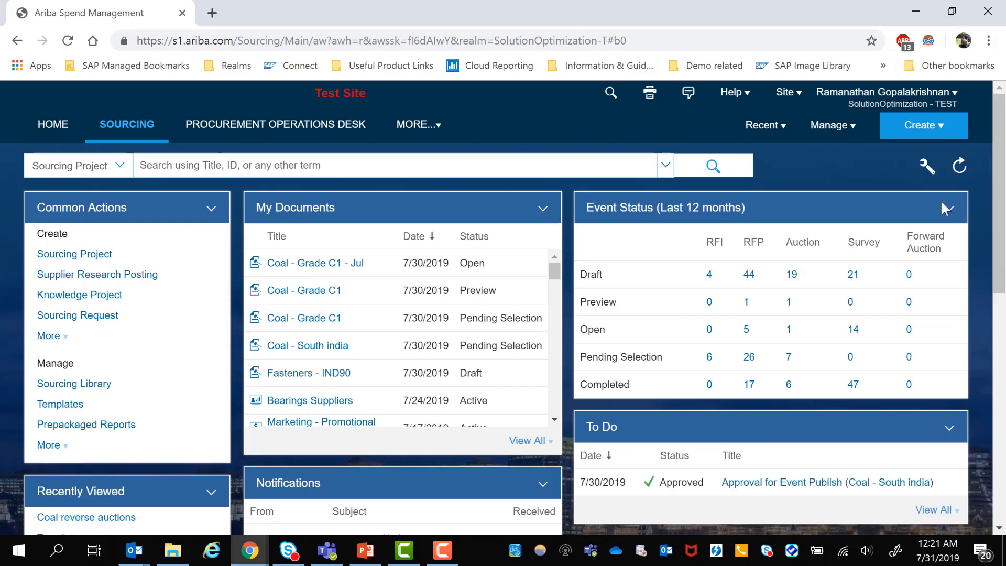
pyautogui.click(925, 129)
pyautogui.click(847, 245)
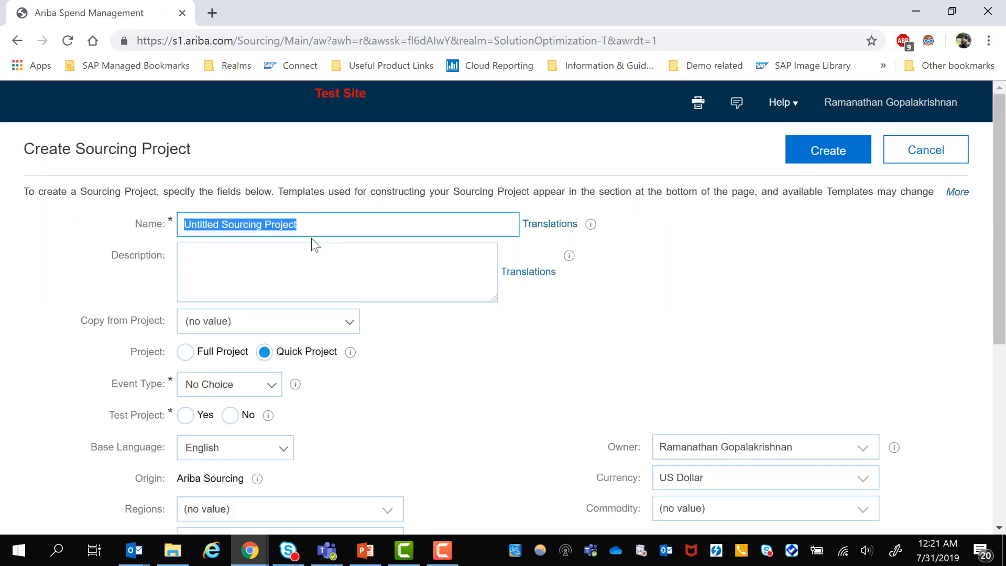
# - Name the sourcing project "Coal - Grade C1 - Jul1"
pyautogui.press('BackSpace')
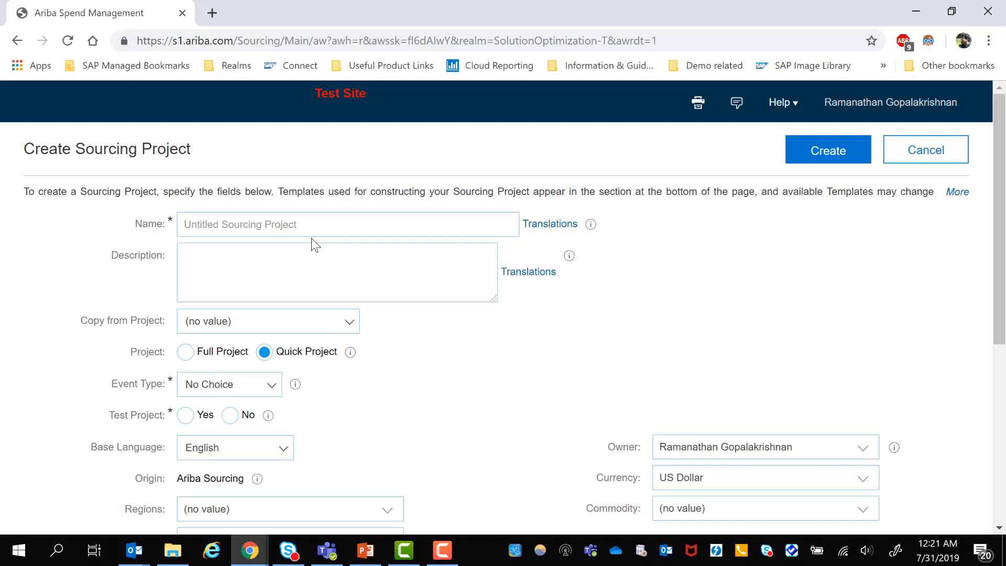
pyautogui.hotkey('ctrl', 'z')
pyautogui.click(316, 235)
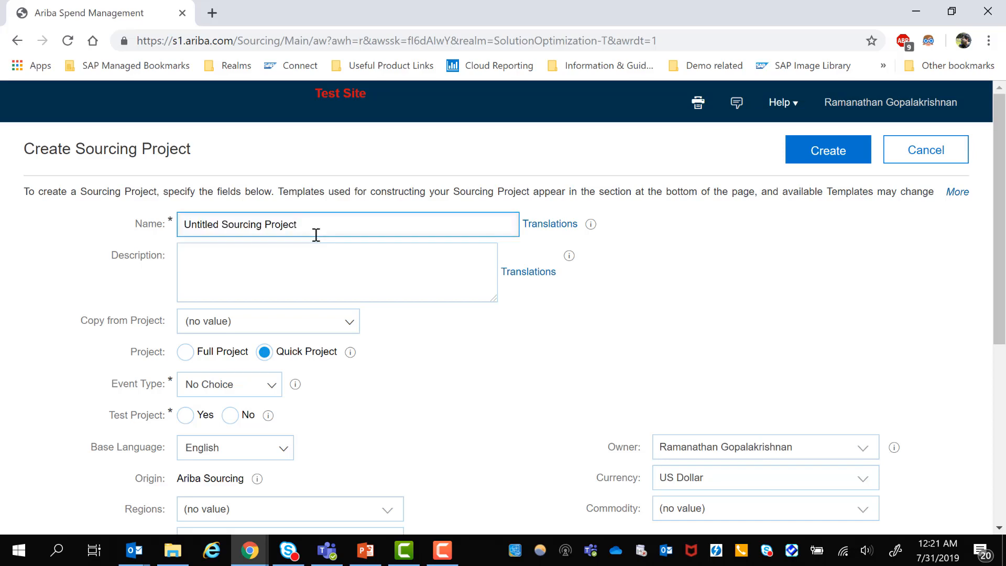
pyautogui.hotkey('ctrl', 'a')
pyautogui.write('Vo')
pyautogui.press('BackSpace')
pyautogui.press('BackSpace')
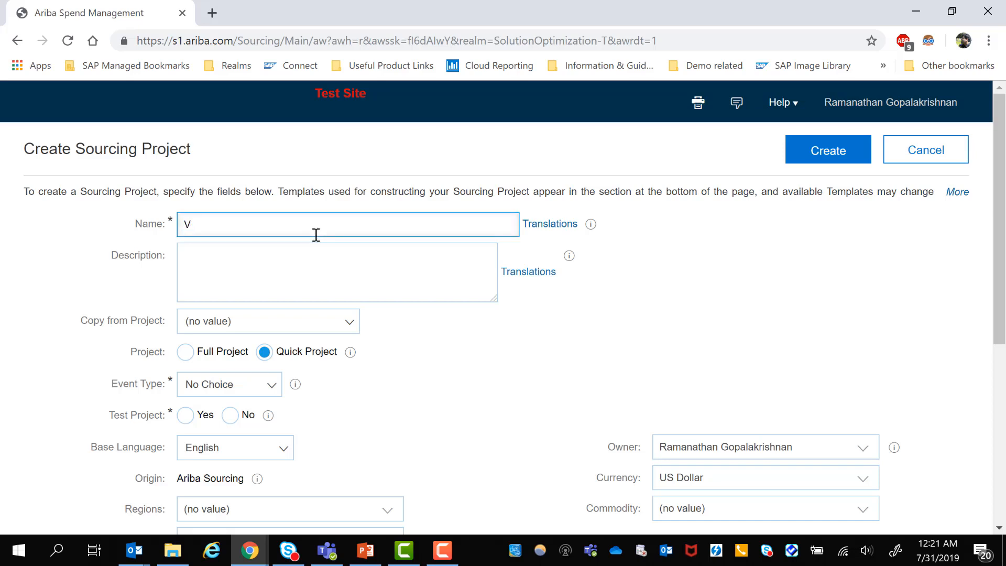
pyautogui.write('Co')
pyautogui.press('Down')
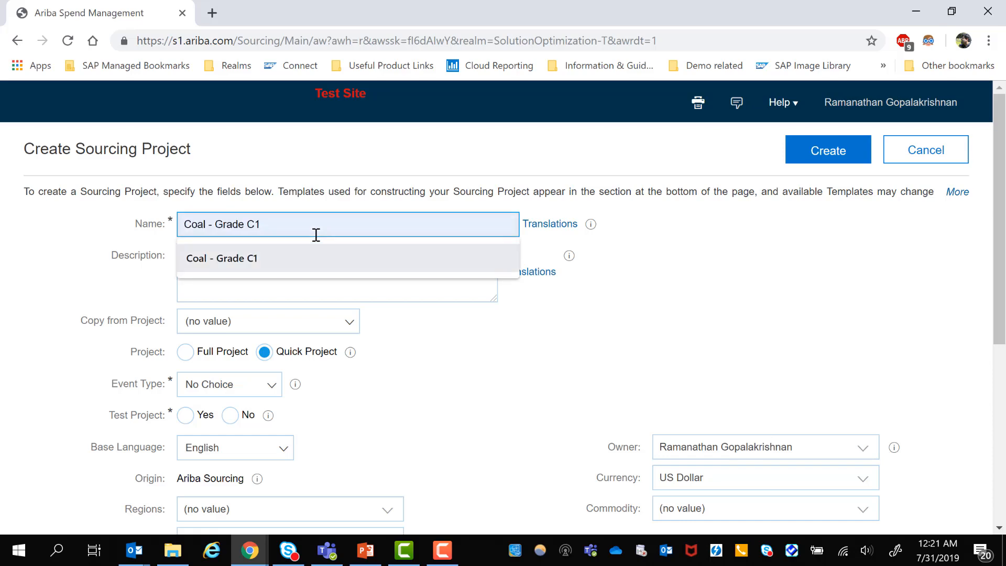
pyautogui.press('Tab')
pyautogui.click(316, 235)
pyautogui.write('- ')
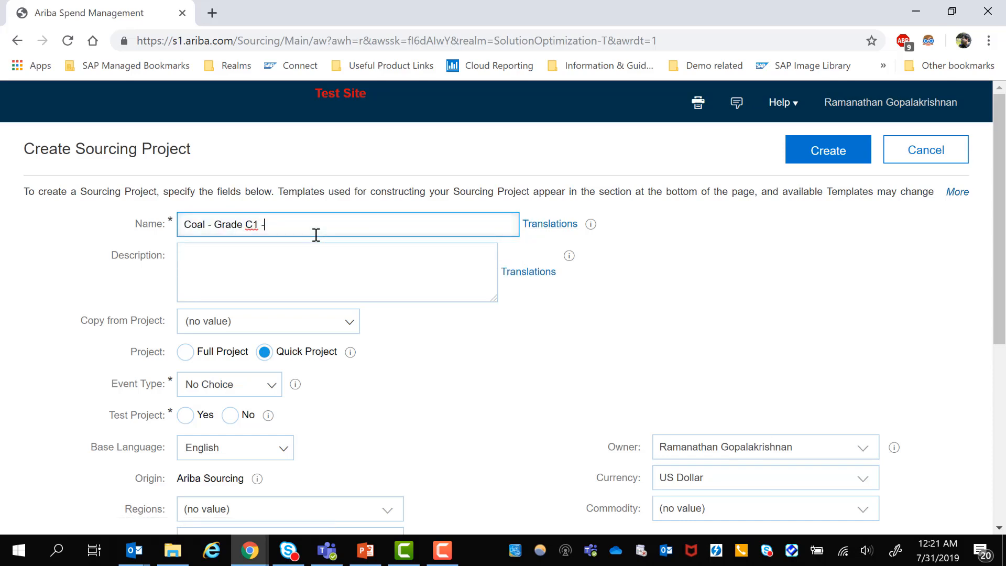
pyautogui.write('Jul1')
# - Copy the settings from the existing project "Coal - Grade C1" and mark the new one as not a test project
pyautogui.click(258, 329)
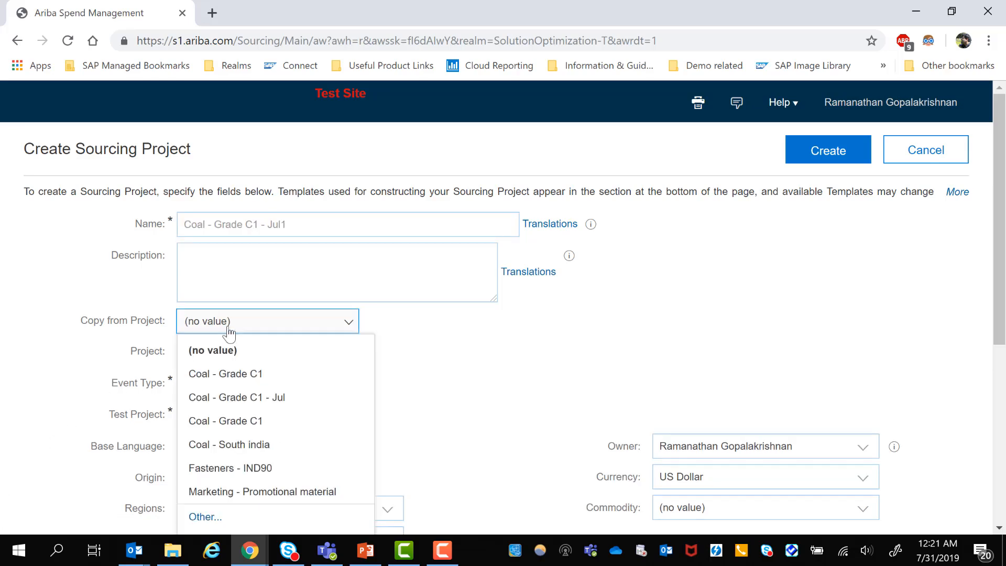
pyautogui.click(243, 382)
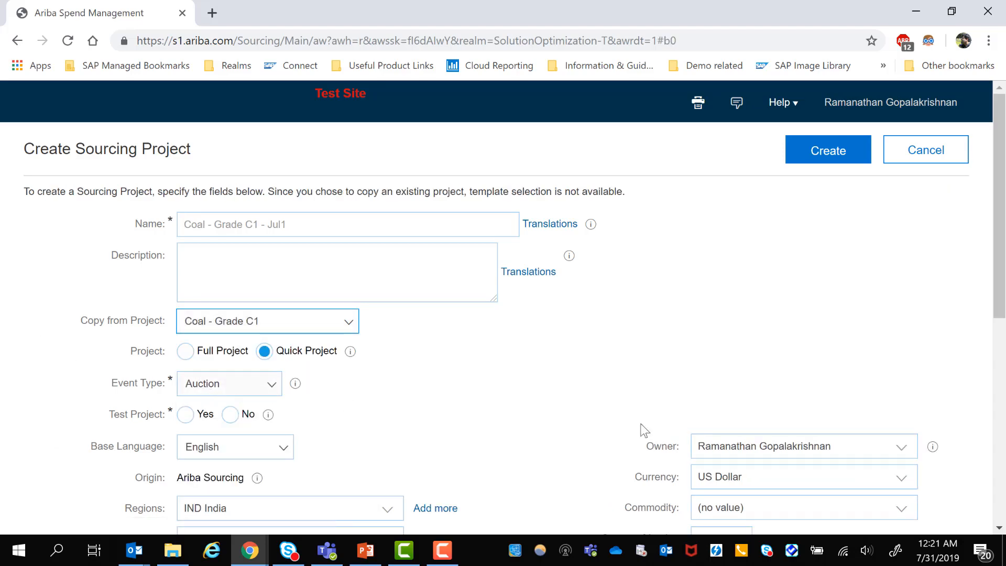
pyautogui.scroll(-3, 315, 283)
pyautogui.click(230, 257)
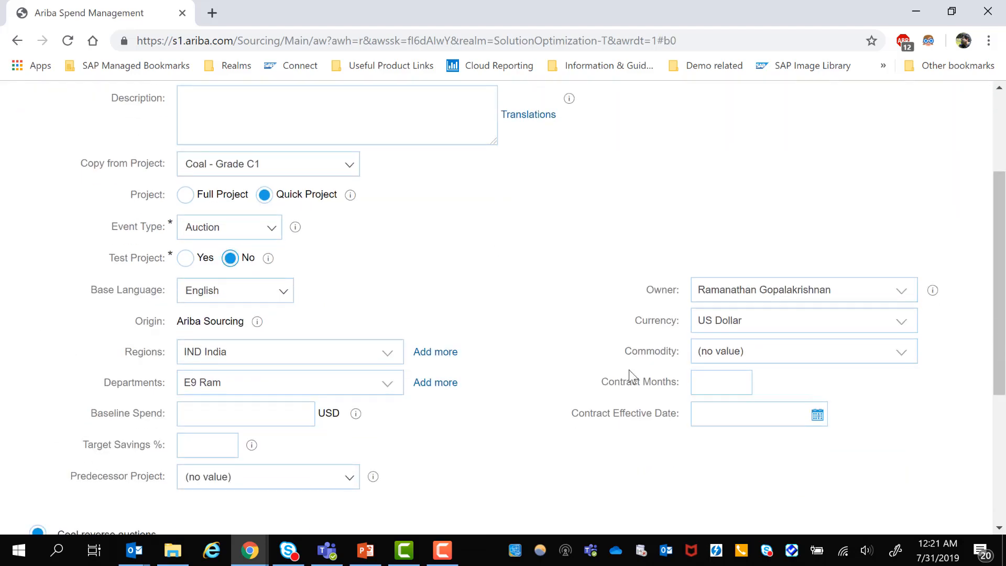
# - Choose whether to copy the project groups from the source project and create the sourcing project
pyautogui.scroll(-3, 629, 372)
pyautogui.scroll(-2, 633, 377)
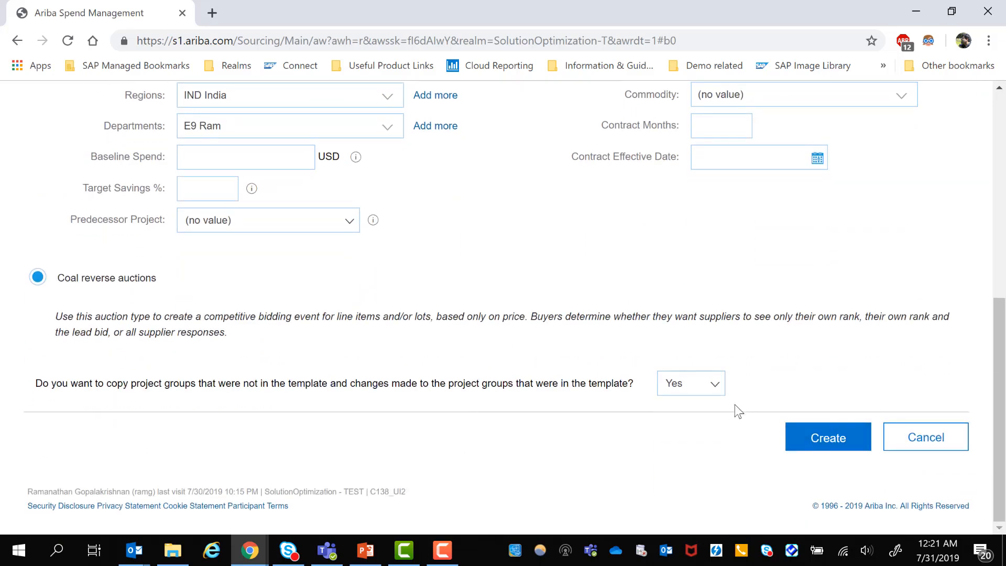
pyautogui.click(700, 386)
pyautogui.click(692, 436)
pyautogui.click(832, 440)
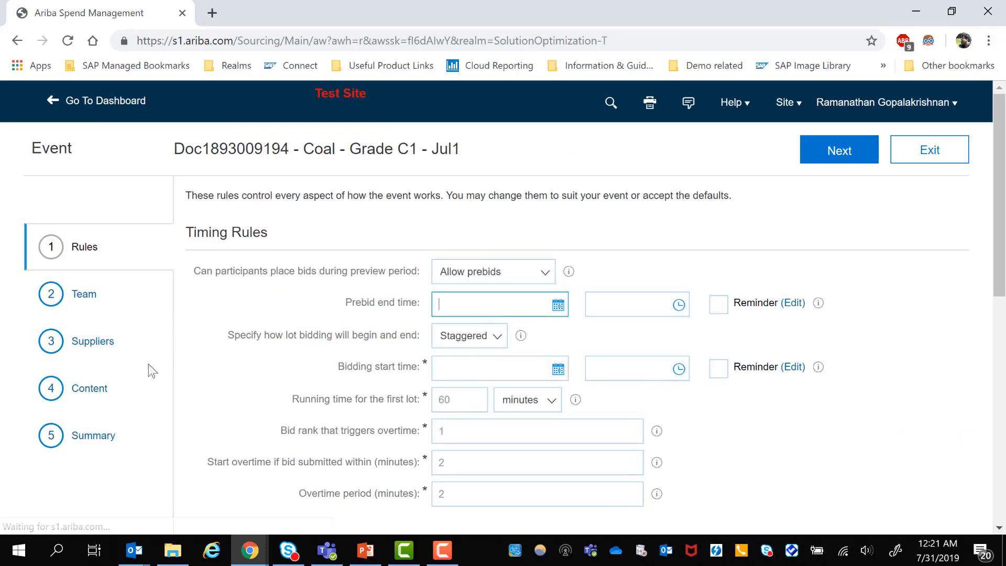
# - Set the prebid end and bidding start dates to 7/31/2019, and check the event's suppliers and summary
pyautogui.click(559, 306)
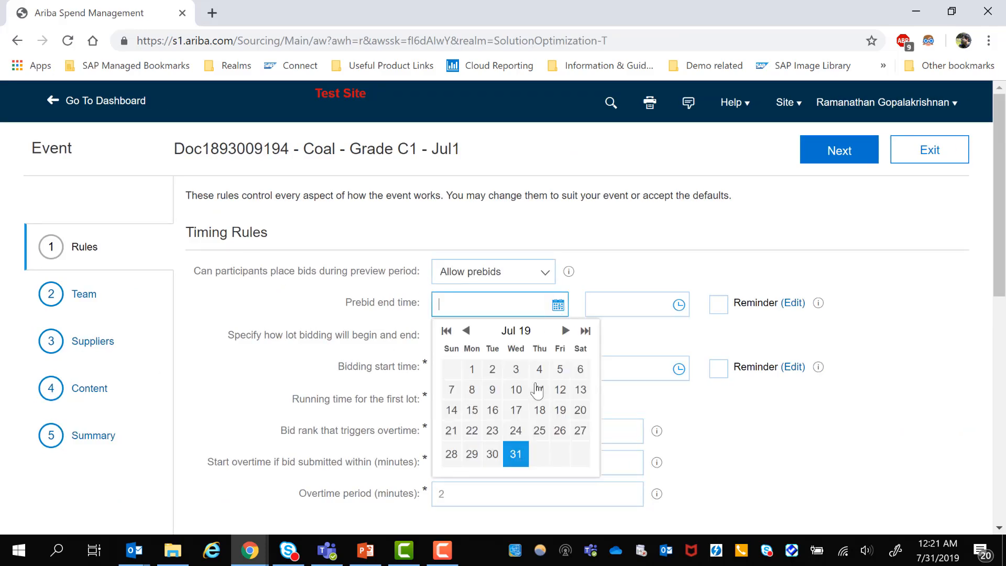
pyautogui.click(517, 452)
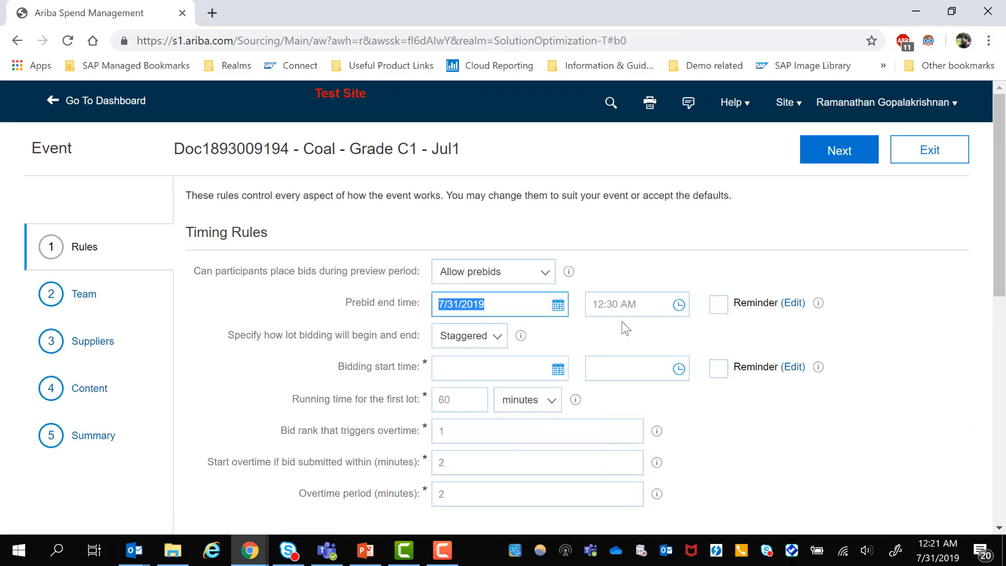
pyautogui.click(559, 370)
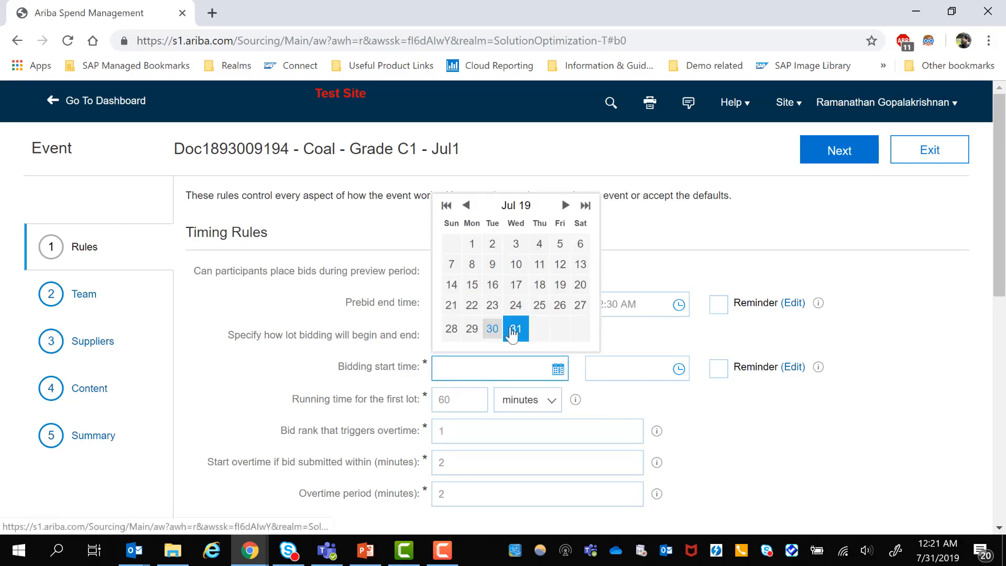
pyautogui.click(516, 329)
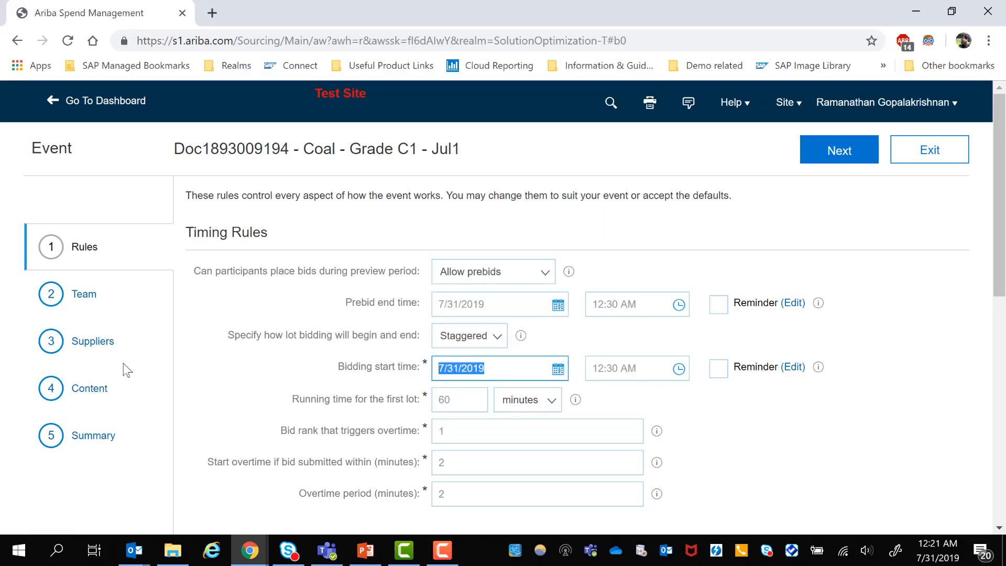
pyautogui.click(100, 346)
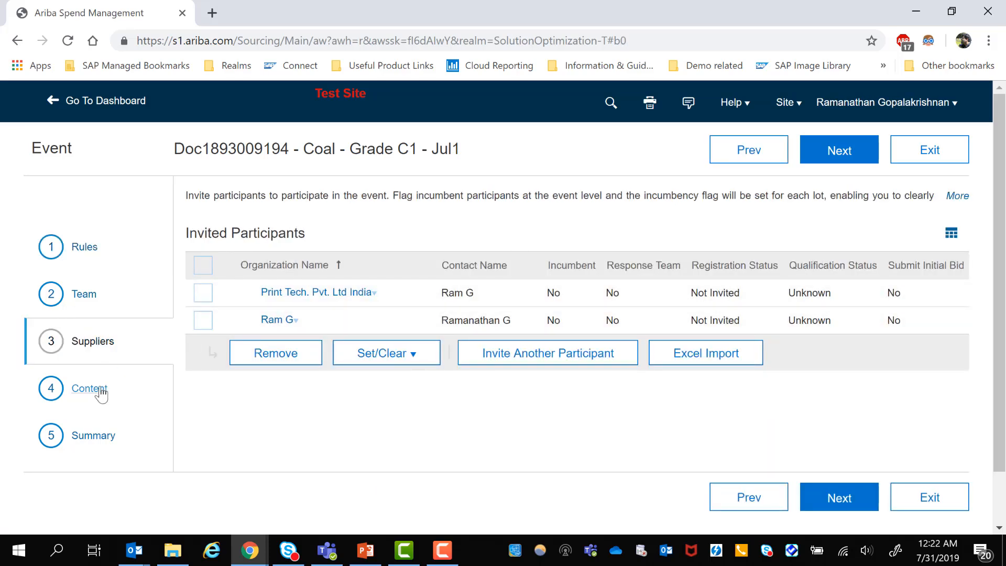
pyautogui.click(103, 440)
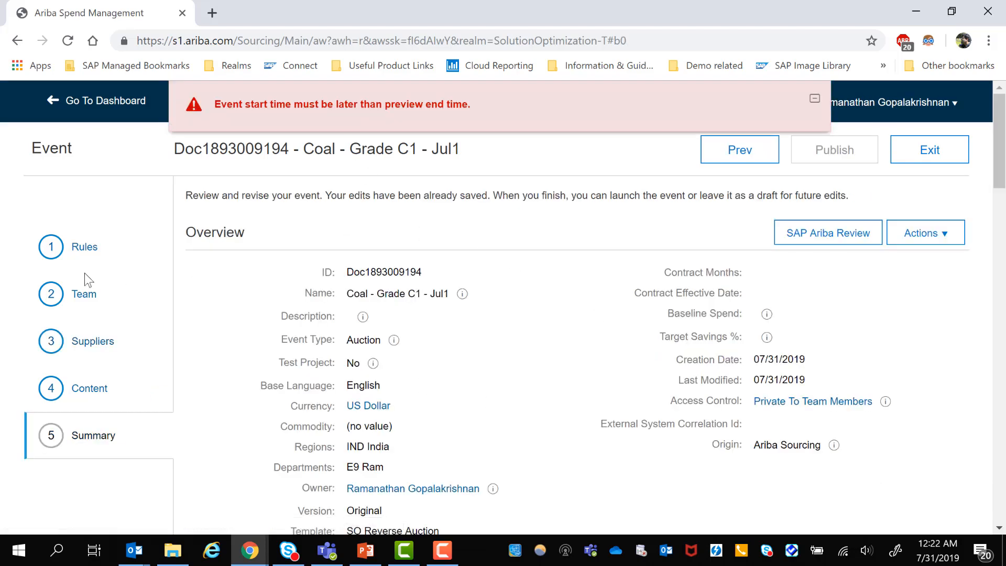
# - Clear the prebid end date and time in the timing rules and publish the event from its summary
pyautogui.click(83, 248)
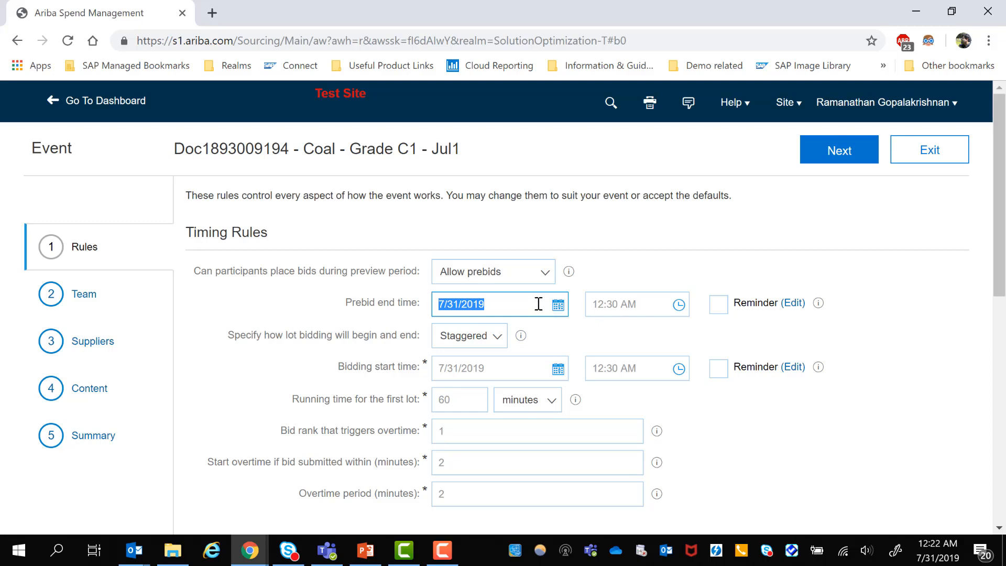
pyautogui.press('BackSpace')
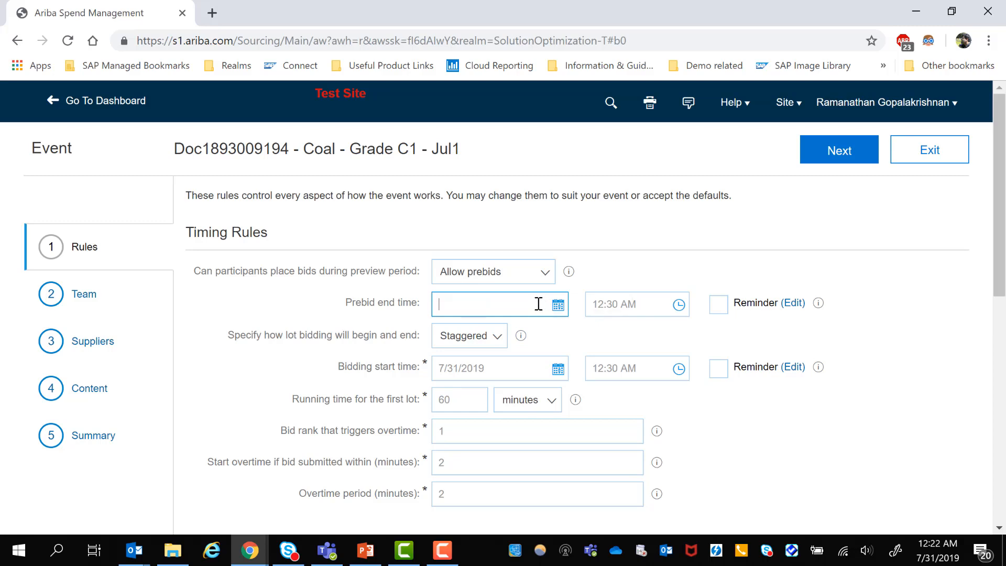
pyautogui.click(642, 305)
pyautogui.press('BackSpace')
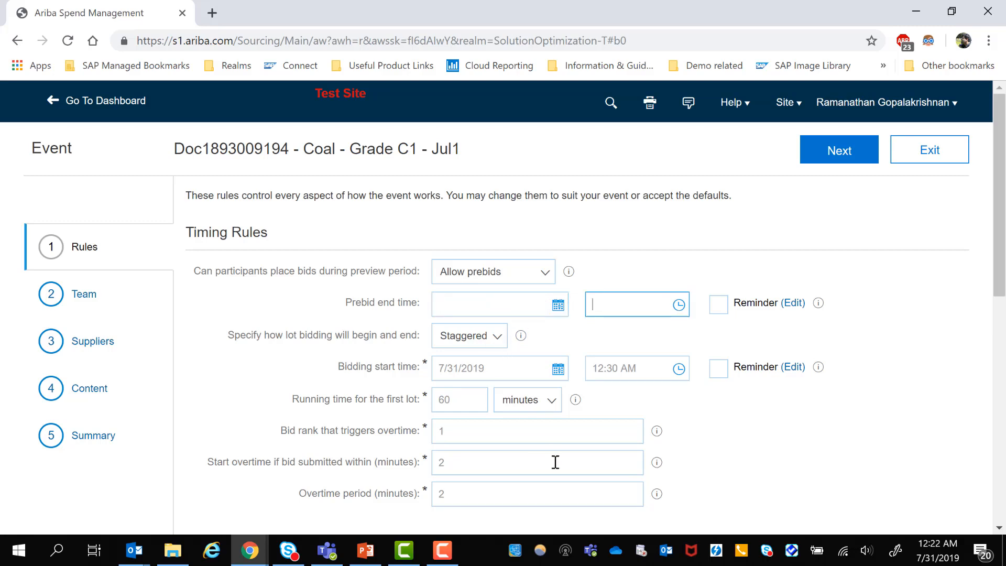
pyautogui.click(847, 408)
pyautogui.click(90, 435)
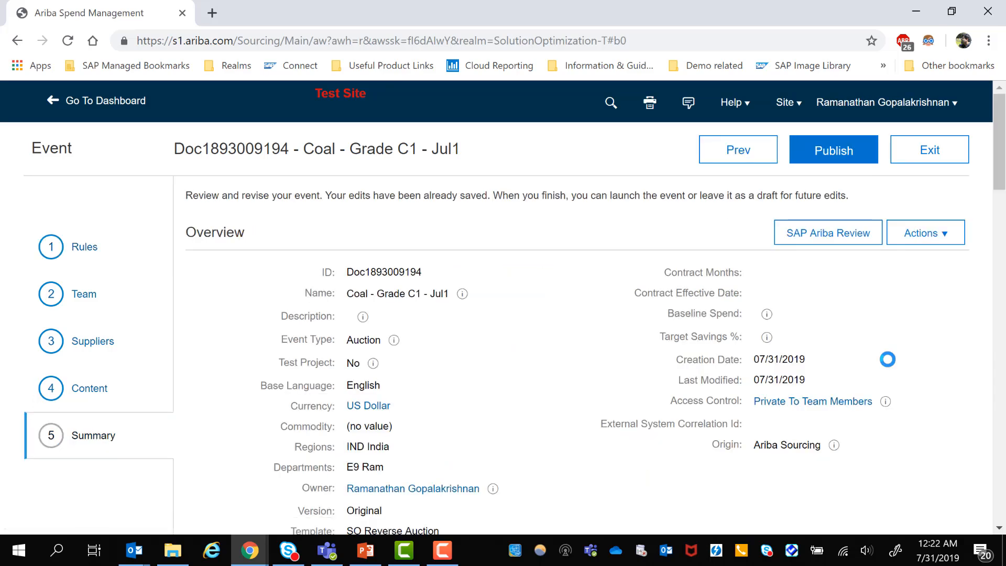
pyautogui.click(835, 150)
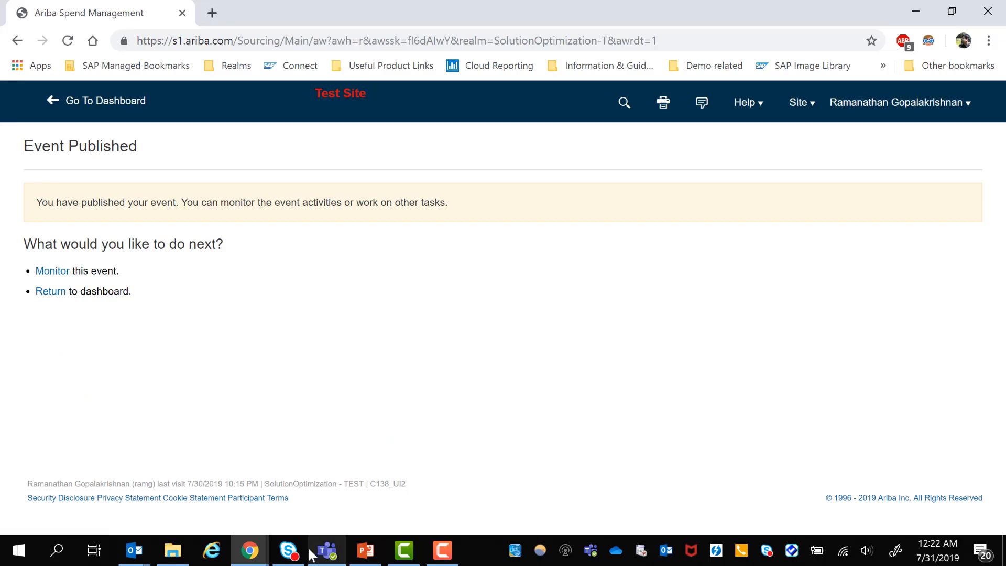
# - Switch to the supplier's bid window and set Coal - Quality 80IB to a quantity of 8 and a price of 7 USD
pyautogui.click(249, 550)
pyautogui.click(307, 508)
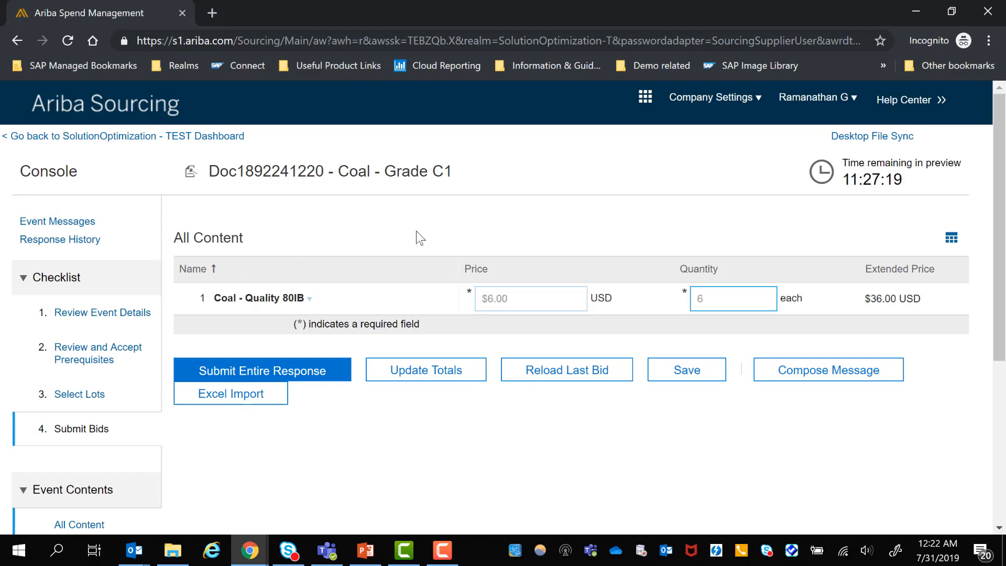
pyautogui.moveTo(528, 298); pyautogui.dragTo(473, 298)
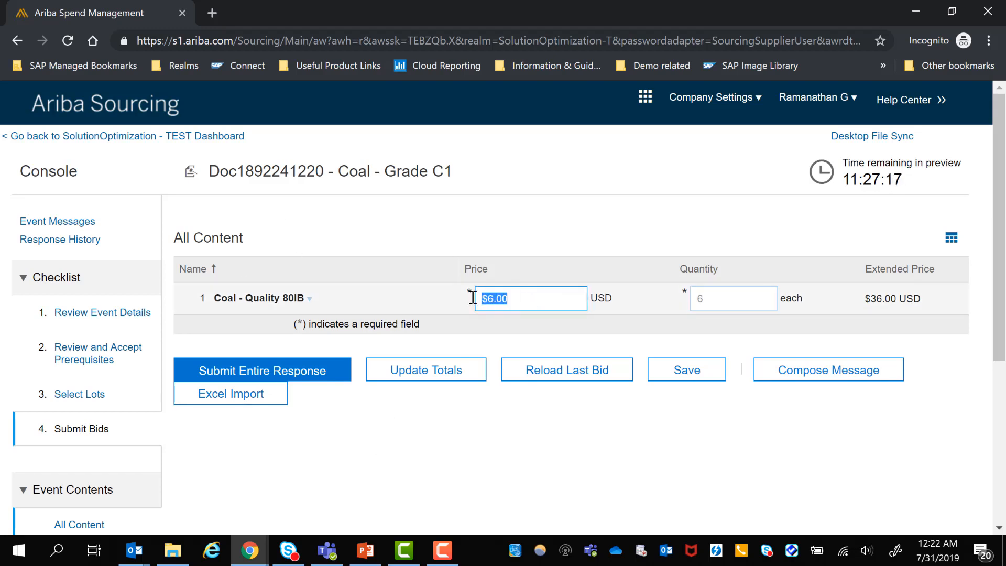
pyautogui.click(524, 298)
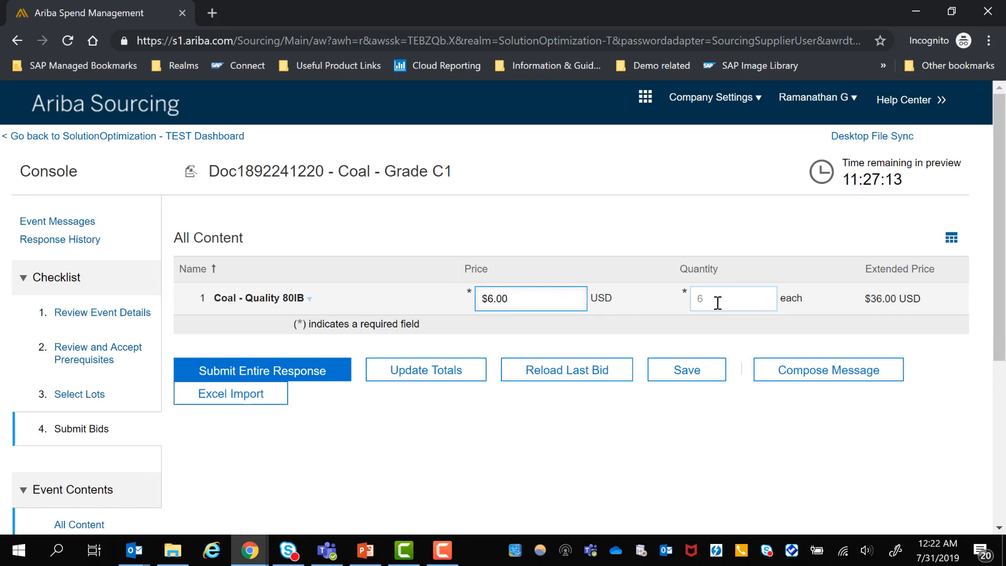
pyautogui.click(717, 298)
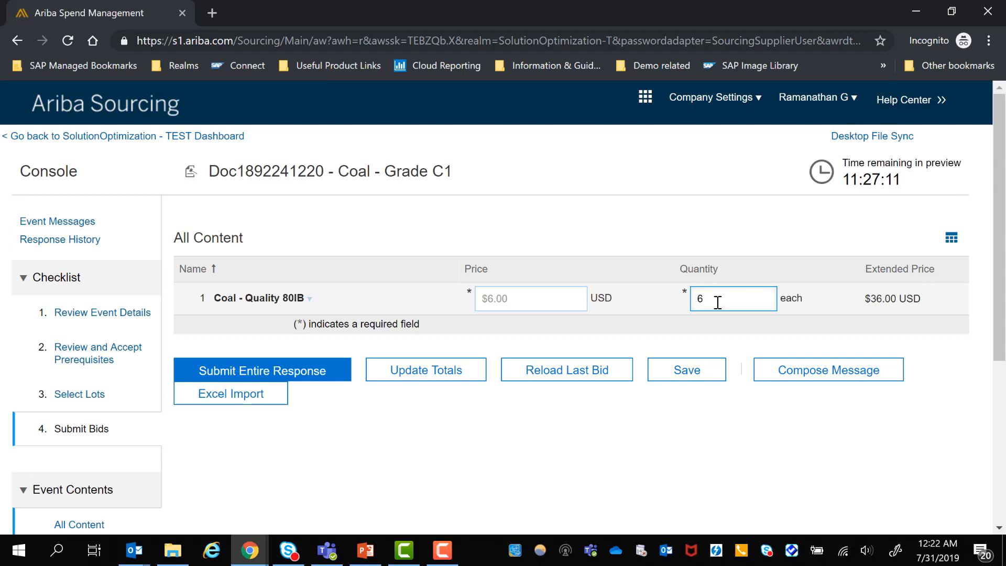
pyautogui.press('BackSpace')
pyautogui.write('8')
pyautogui.moveTo(534, 293)
pyautogui.click(530, 293)
pyautogui.write('7')
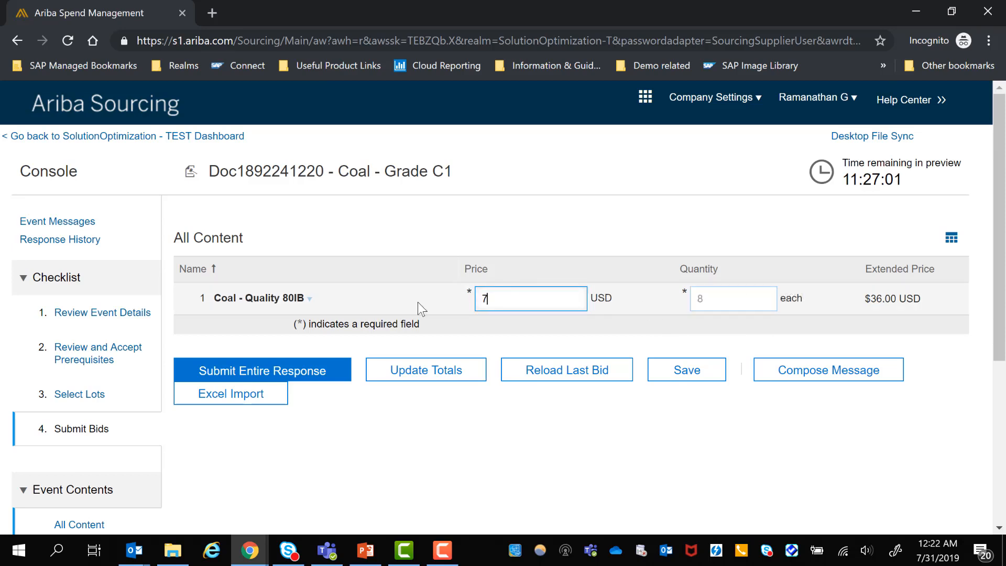
# - Submit the supplier's entire response and confirm the submission
pyautogui.click(314, 454)
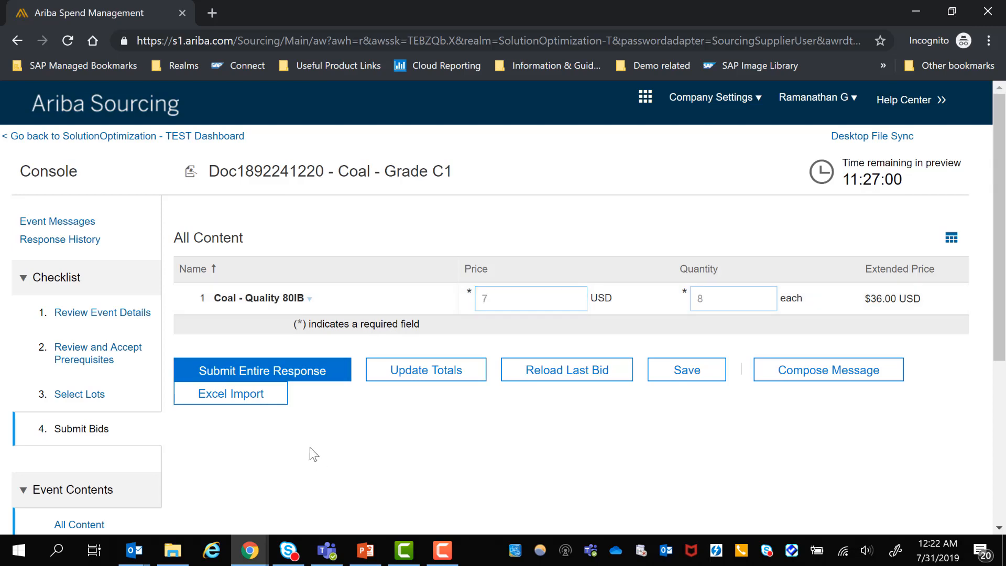
pyautogui.click(315, 373)
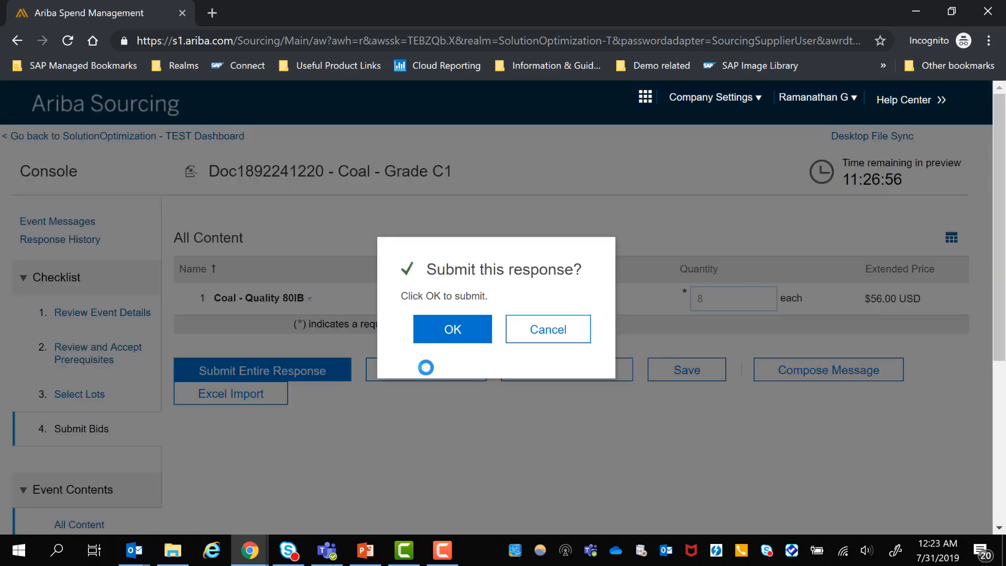
pyautogui.click(425, 331)
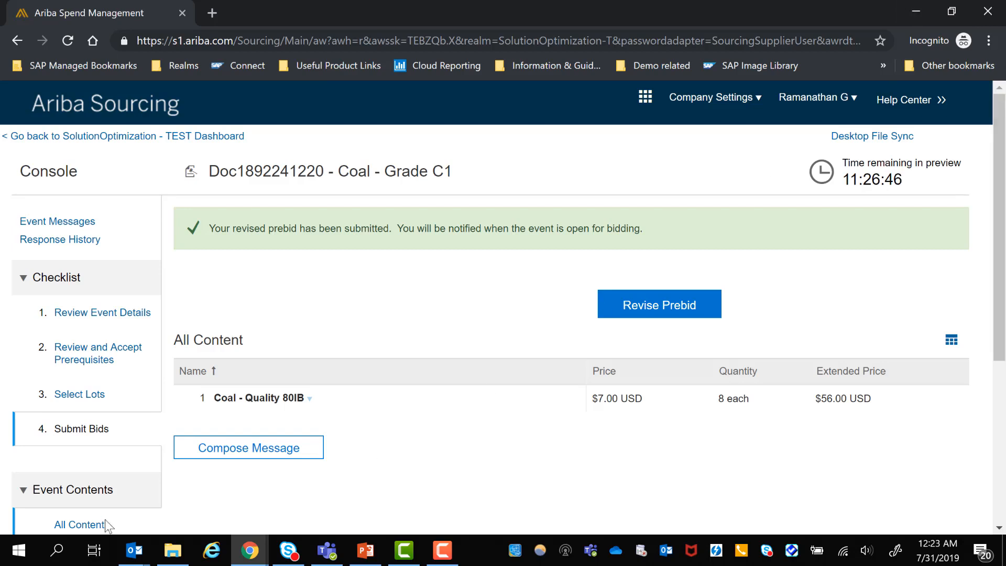
# - Switch to the buyer's window, open the previewed Coal - Grade C1 event from the dashboard, and examine its bid console and bid history
pyautogui.click(251, 556)
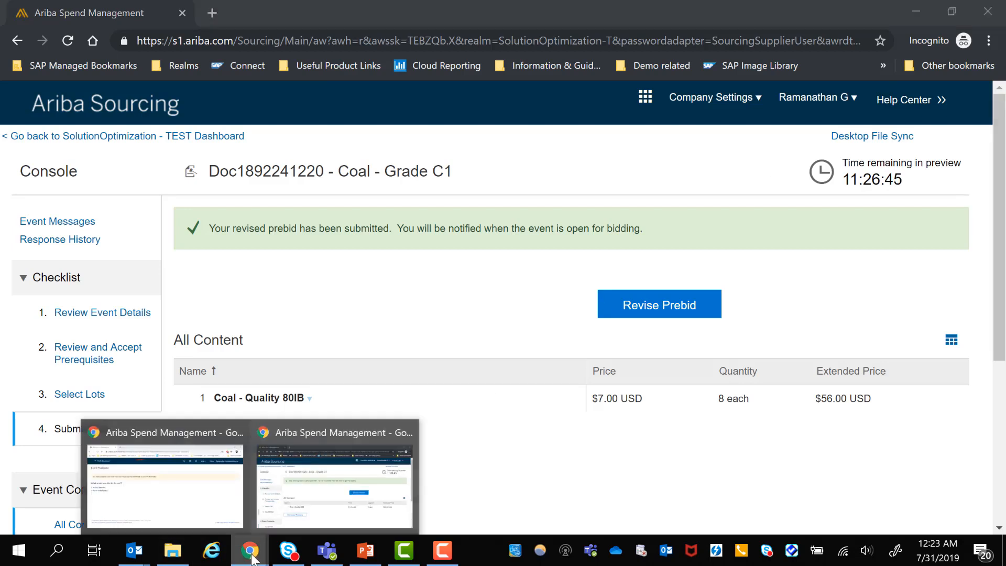
pyautogui.click(169, 511)
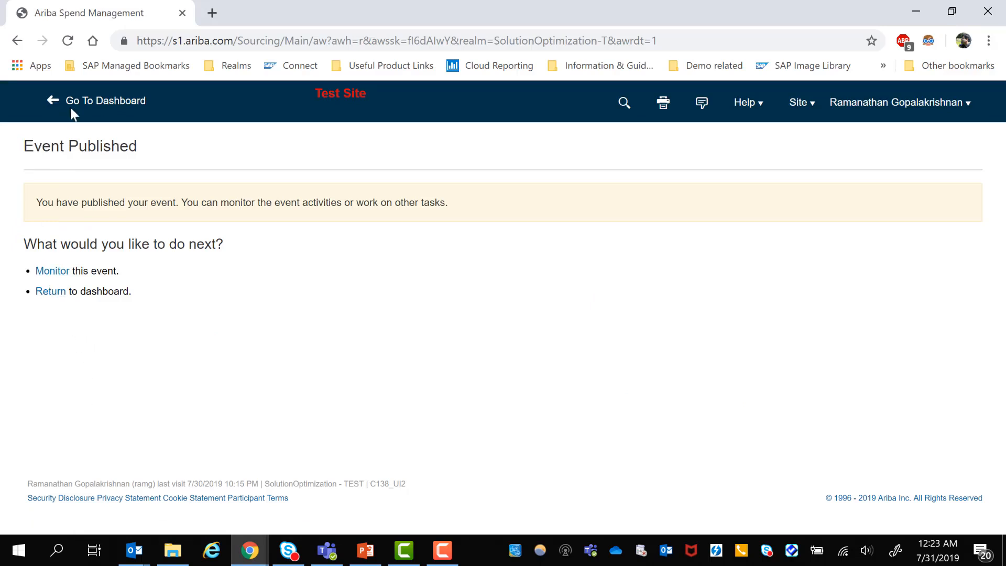
pyautogui.click(84, 102)
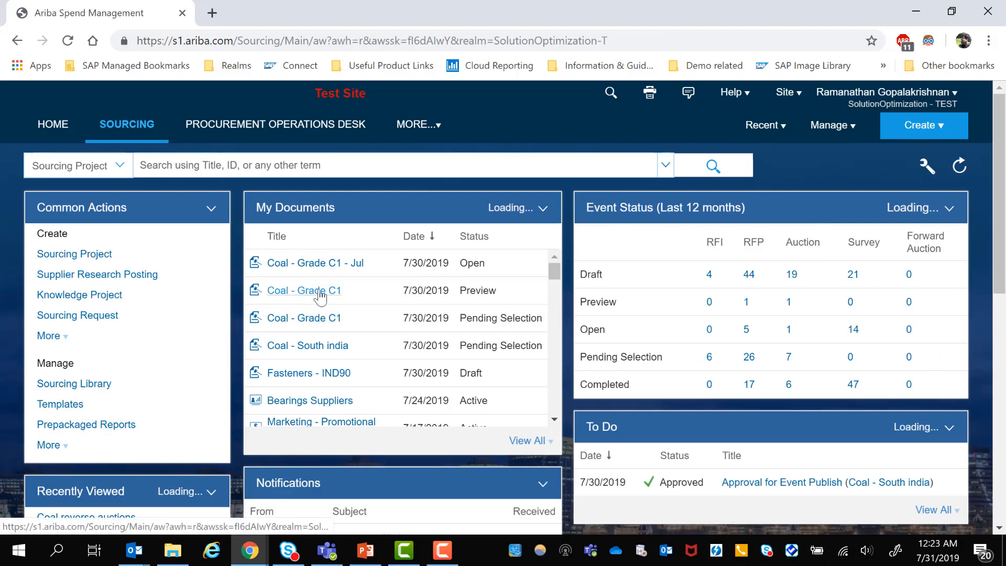
pyautogui.click(320, 319)
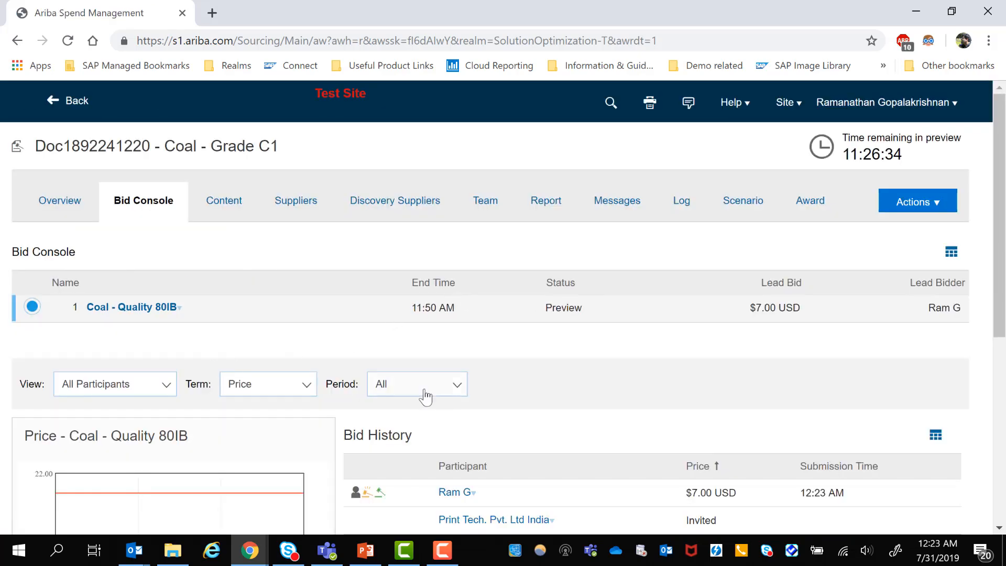
pyautogui.scroll(-5, 425, 396)
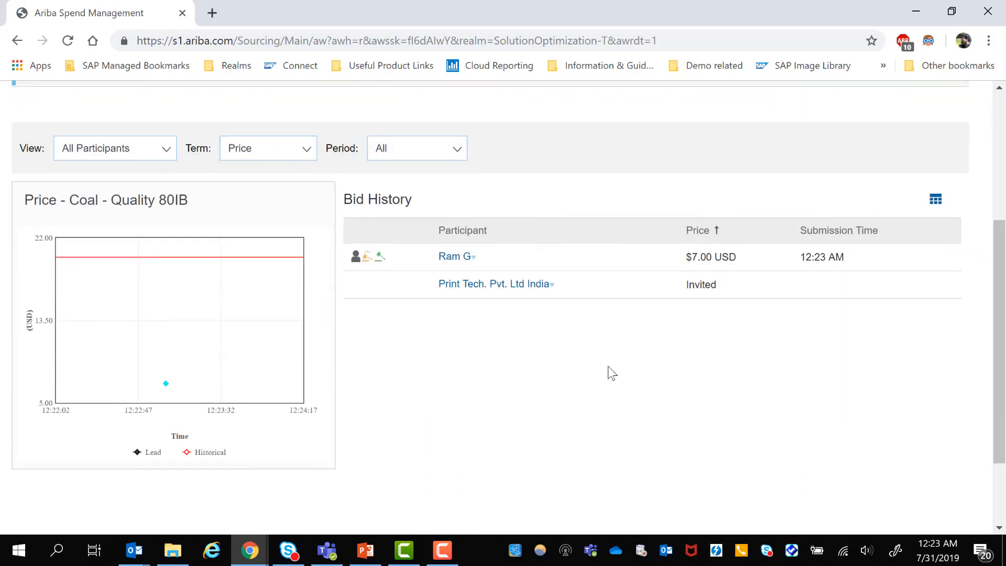
pyautogui.tripleClick(737, 257)
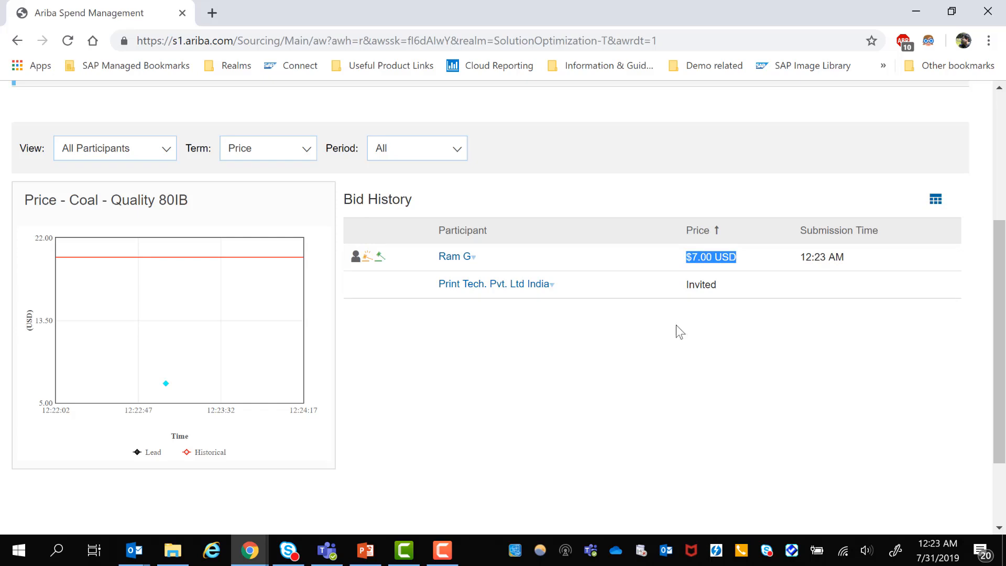
pyautogui.scroll(5, 601, 407)
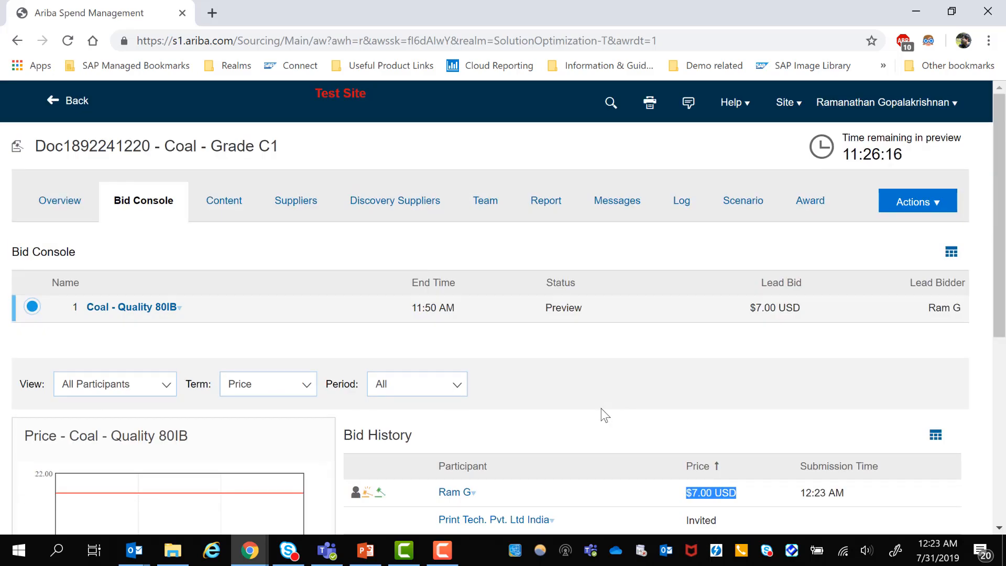
# - Return to the sourcing dashboard and open the template library
pyautogui.click(69, 103)
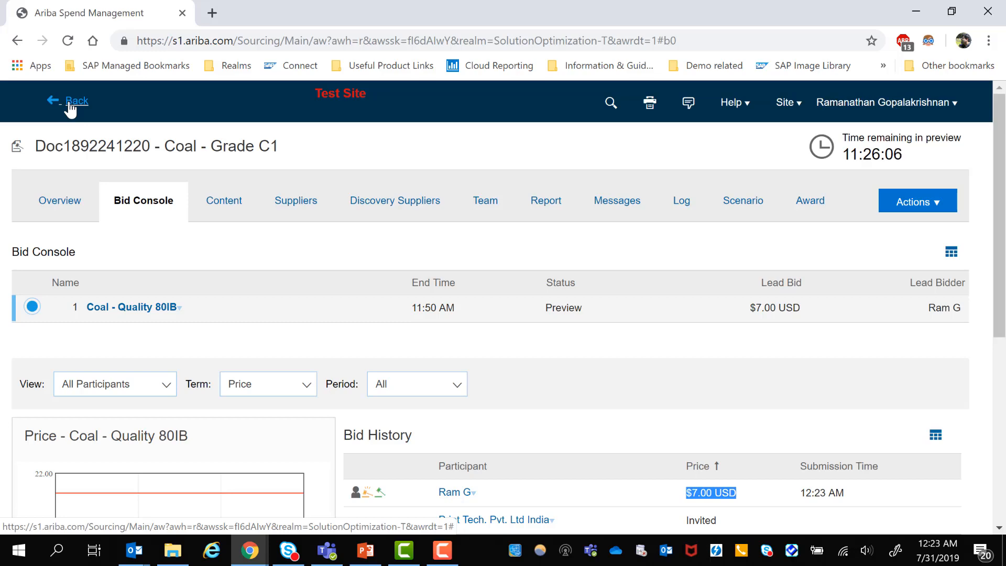
pyautogui.click(69, 103)
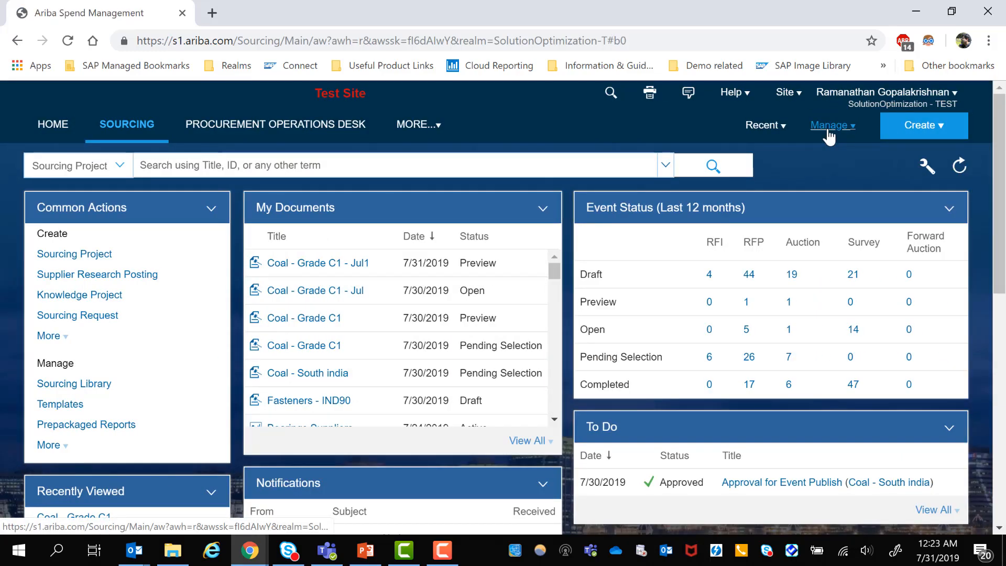
pyautogui.click(829, 135)
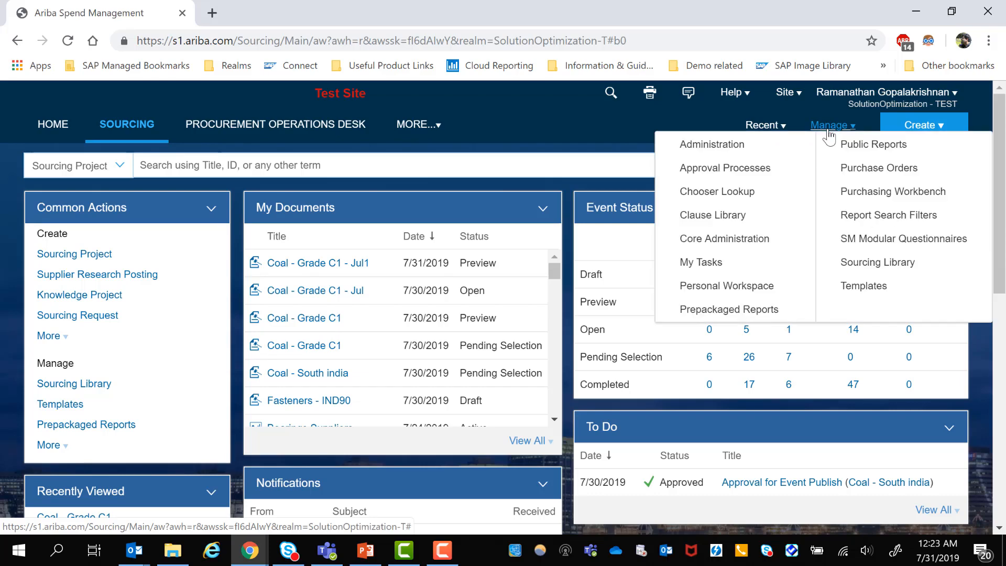
pyautogui.click(872, 286)
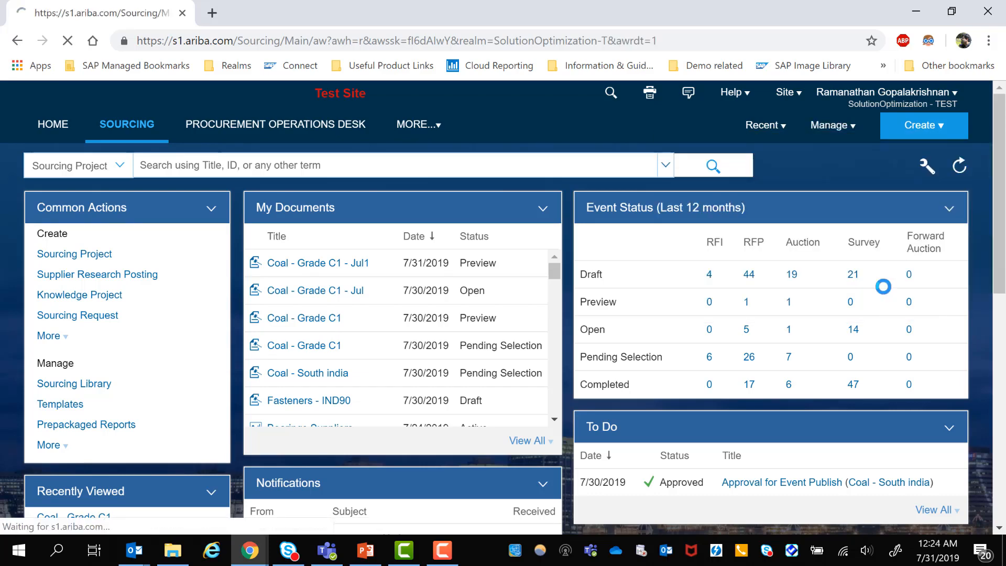
pyautogui.scroll(-3, 252, 437)
pyautogui.scroll(1, 78, 391)
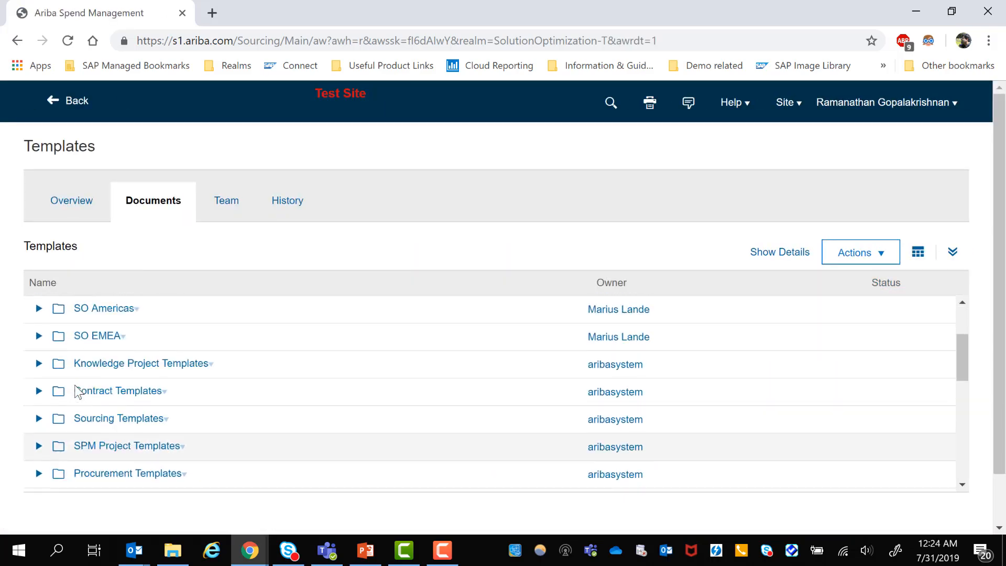
# - Open the Coal reverse auctions template from the template owner's personal folder within SO EMEA
pyautogui.click(39, 368)
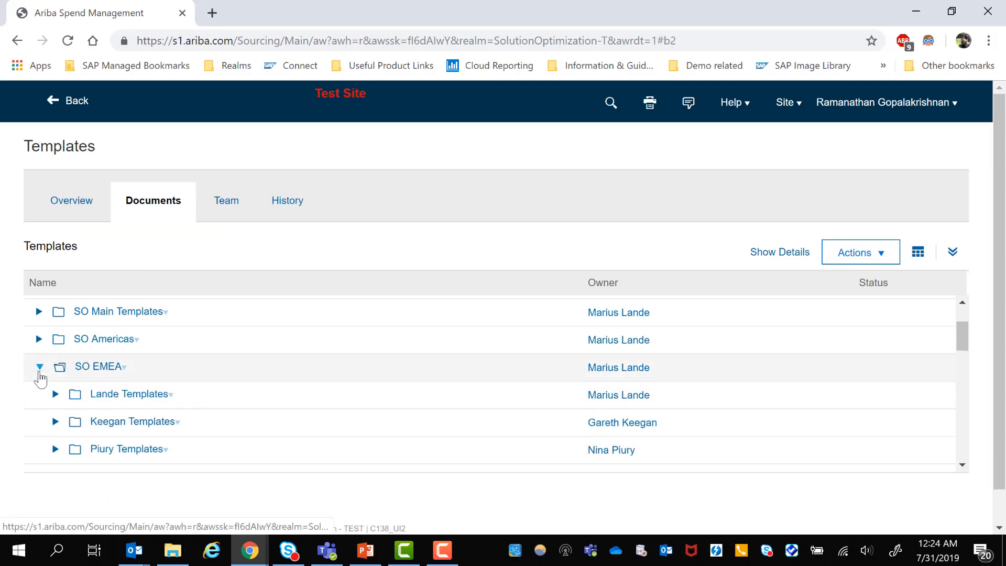
pyautogui.scroll(-3, 78, 435)
pyautogui.scroll(-1, 77, 430)
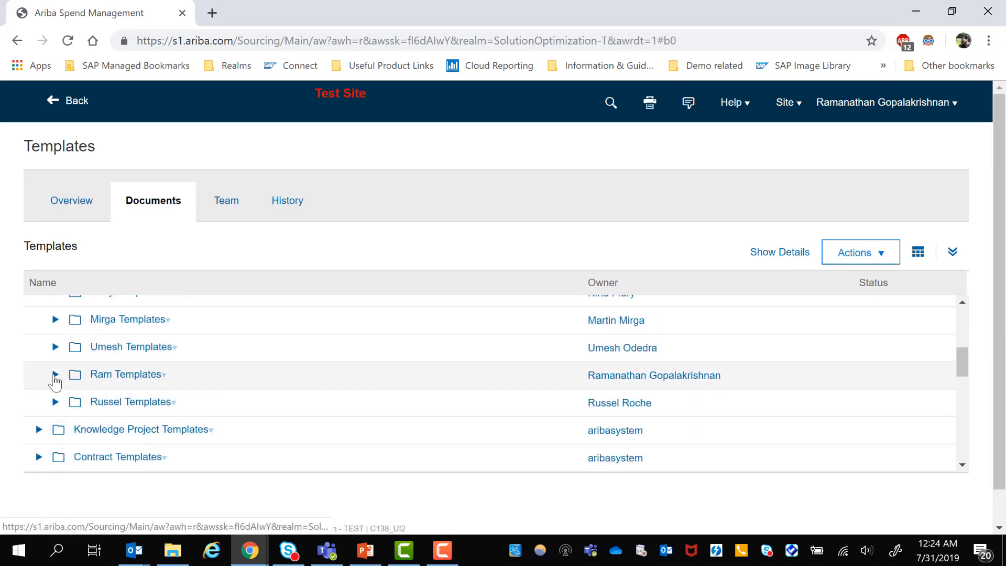
pyautogui.click(55, 375)
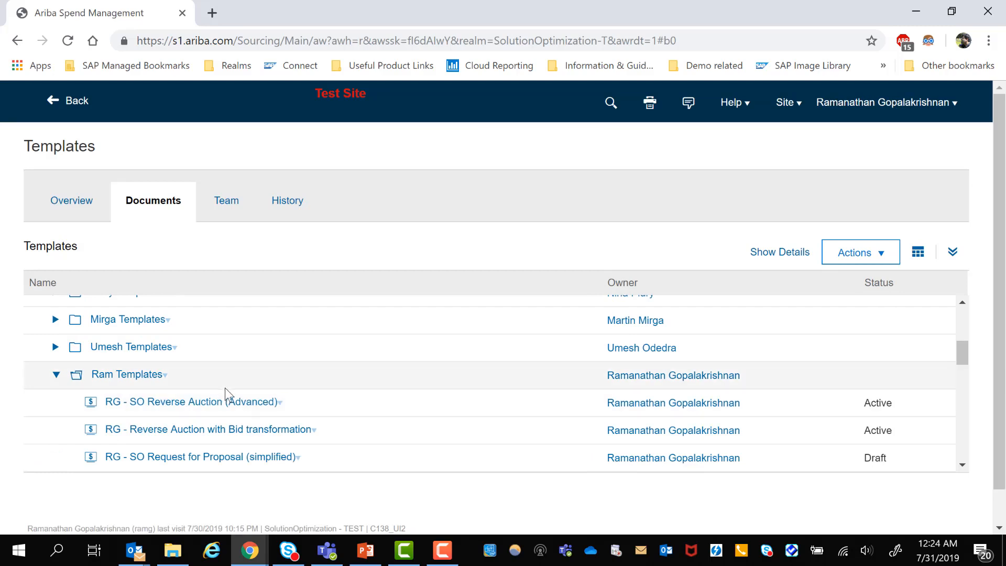
pyautogui.scroll(-3, 225, 388)
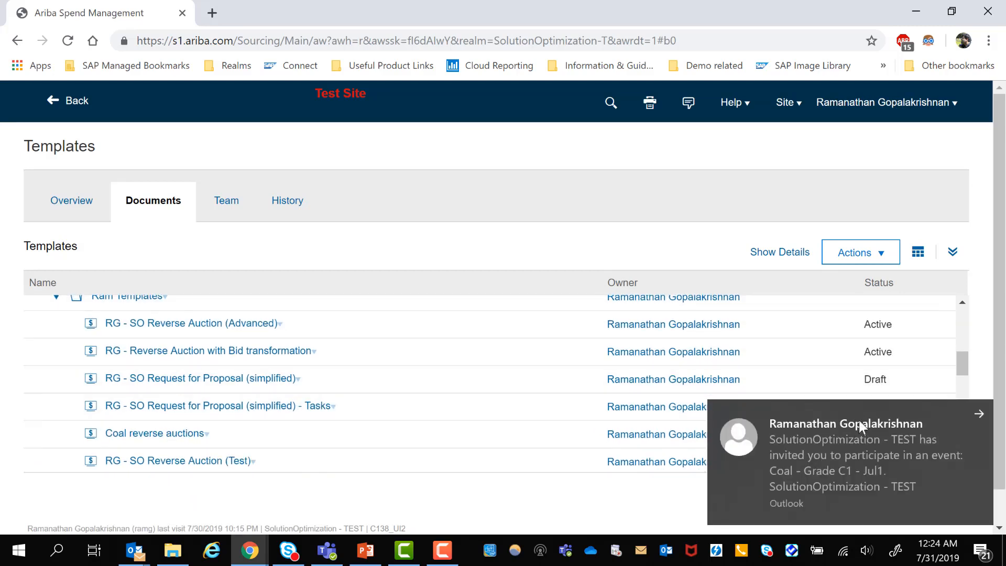
pyautogui.click(981, 414)
pyautogui.scroll(-3, 193, 411)
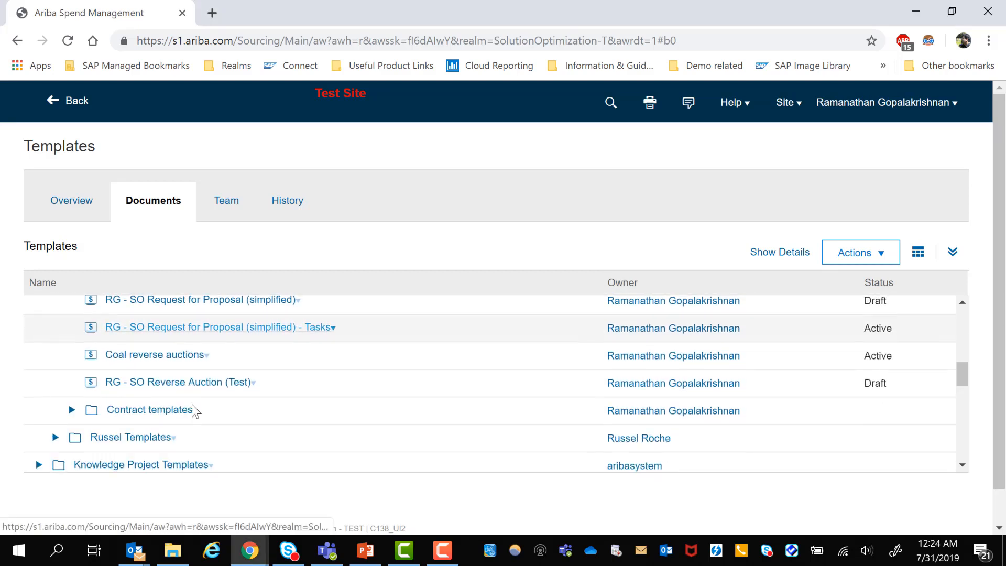
pyautogui.click(206, 360)
pyautogui.click(147, 416)
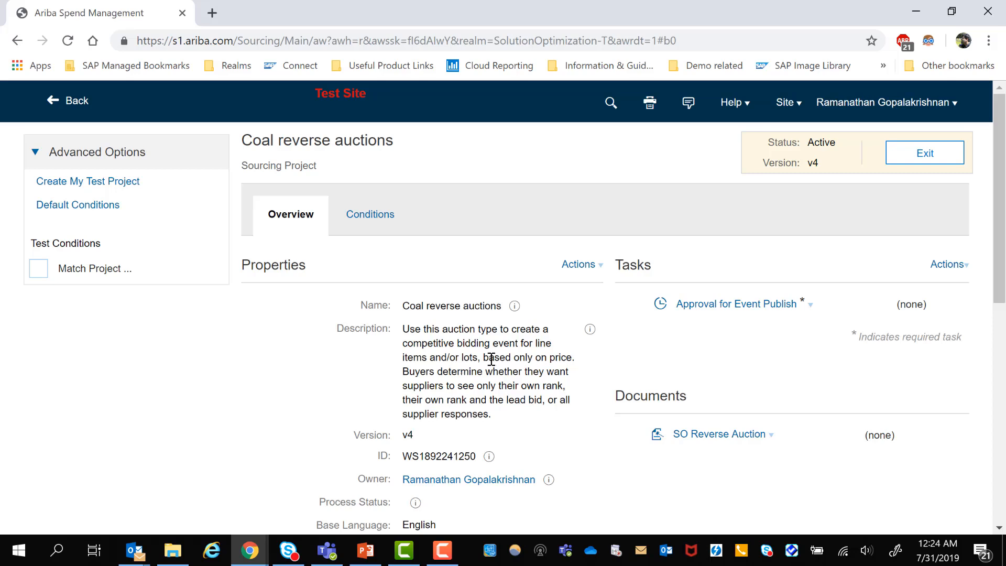
# - Create a new version of the Coal reverse auctions template and open its SO Reverse Auction document for editing
pyautogui.click(596, 276)
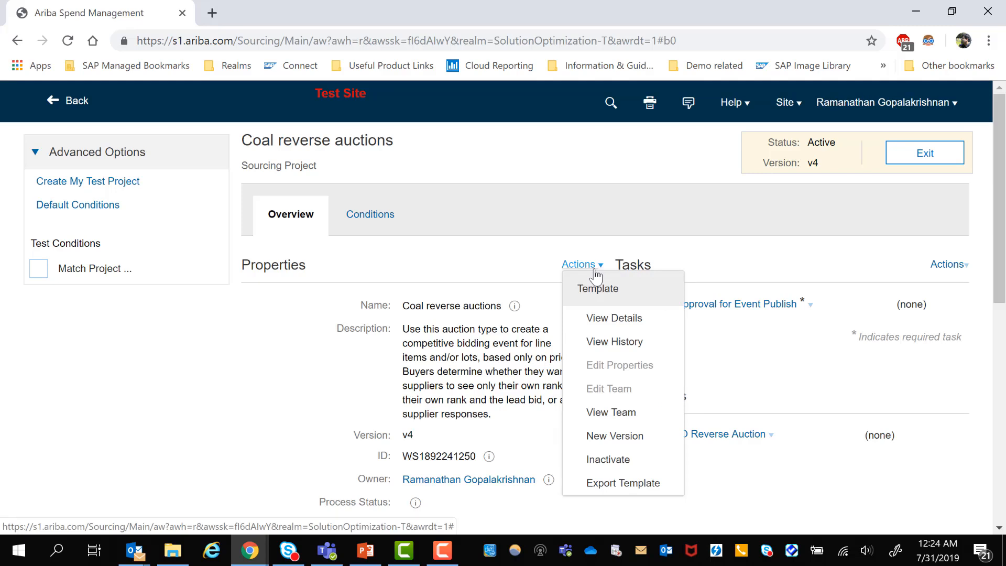
pyautogui.click(626, 440)
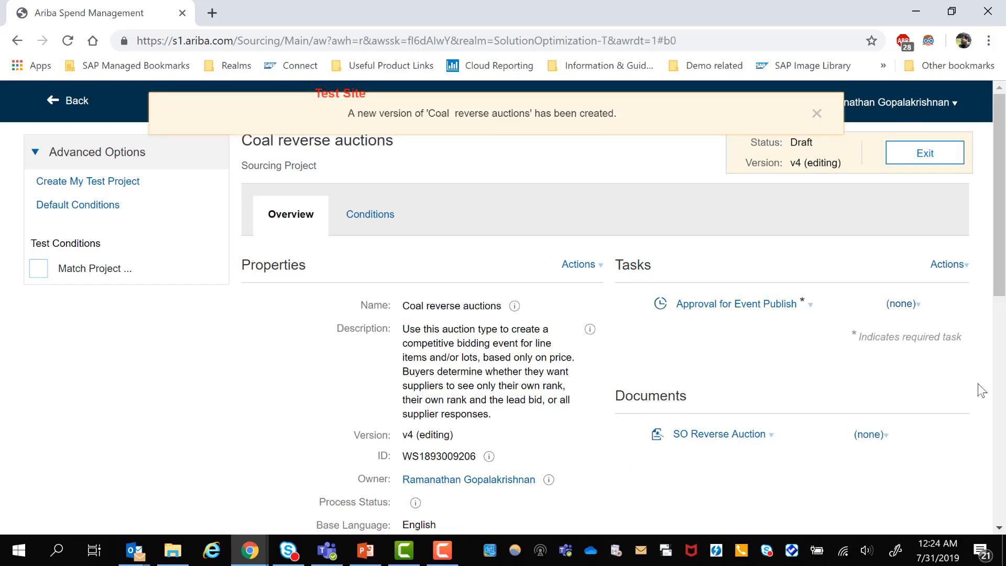
pyautogui.click(723, 440)
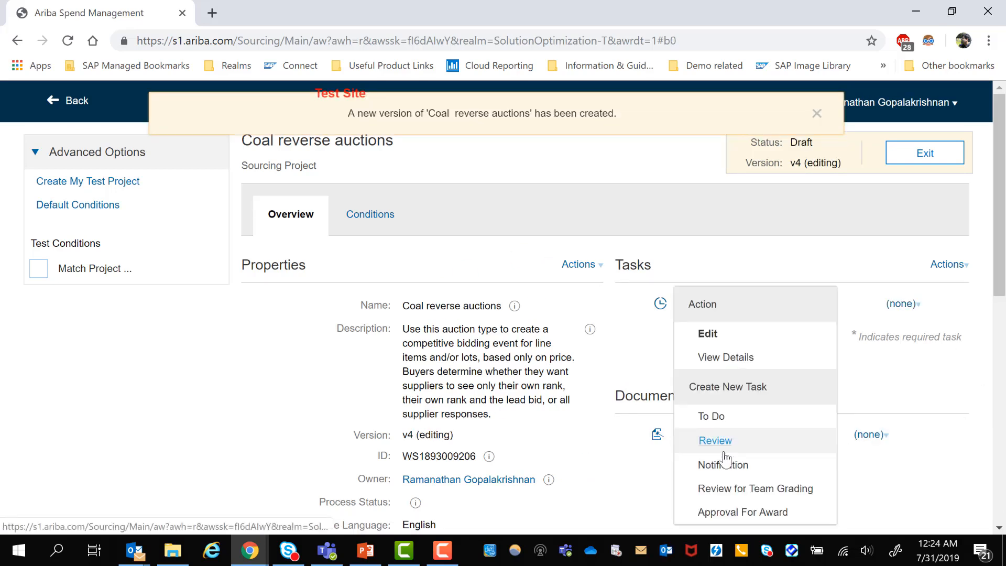
pyautogui.click(733, 337)
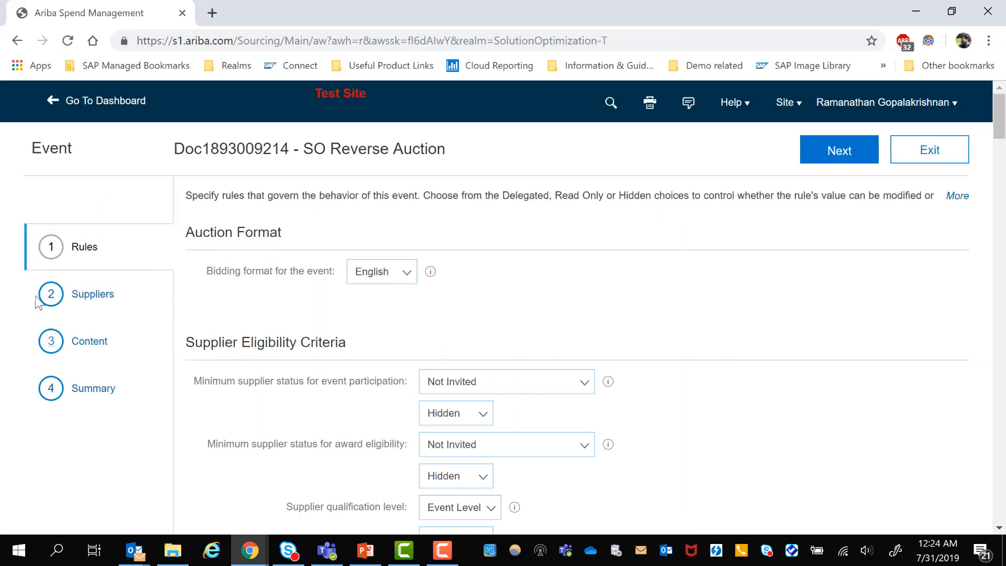
# - In the content definitions, set Response Required for the Item's Quantity term to "Yes, Participant Required" and save the term
pyautogui.click(91, 344)
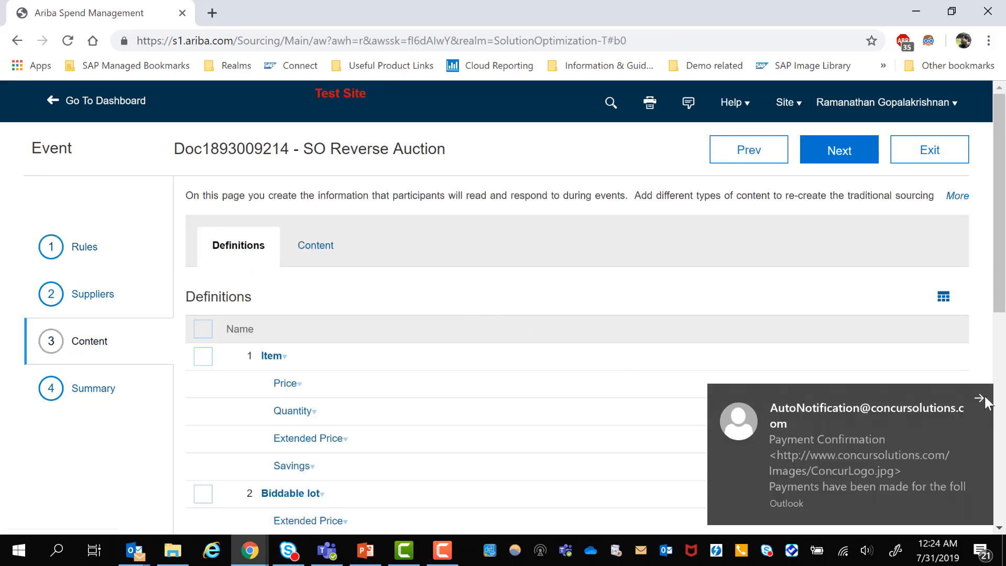
pyautogui.click(980, 400)
pyautogui.scroll(-2, 377, 341)
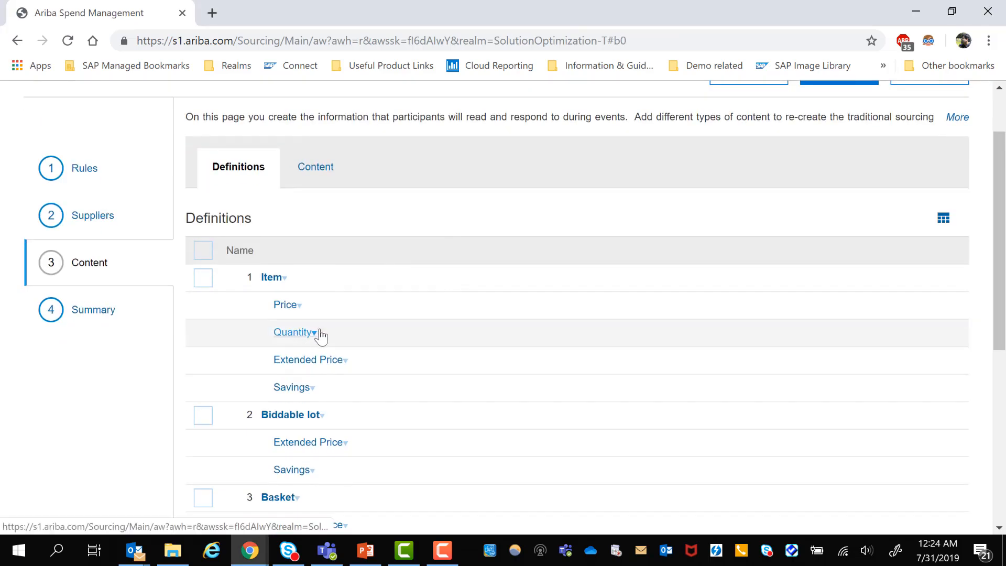
pyautogui.scroll(-1, 316, 340)
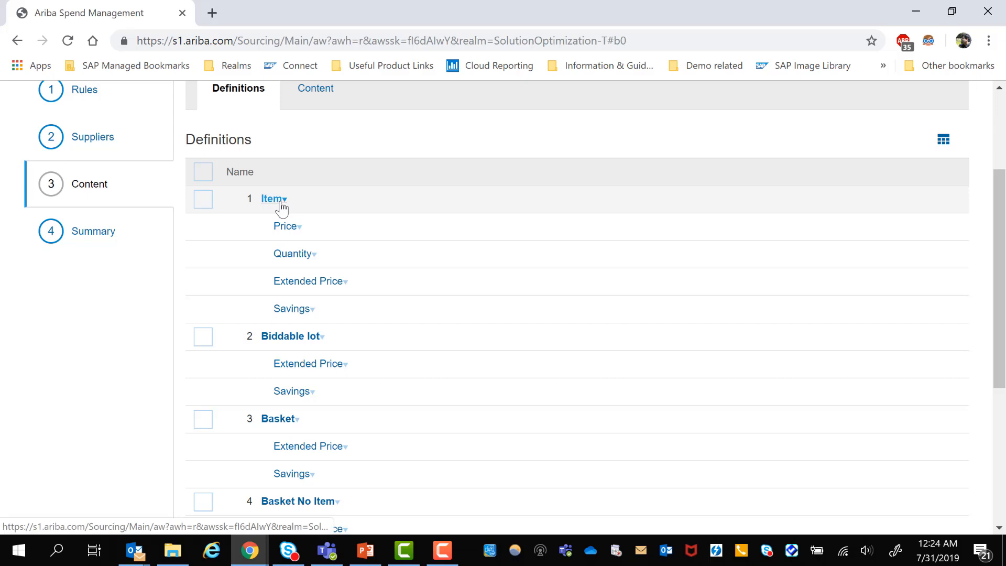
pyautogui.click(311, 259)
pyautogui.click(309, 319)
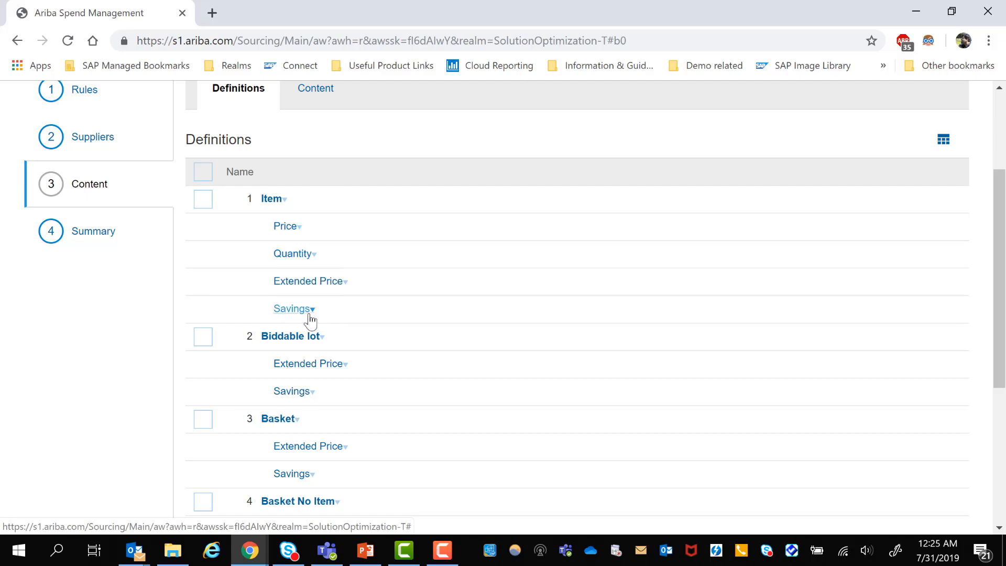
pyautogui.scroll(-2, 537, 352)
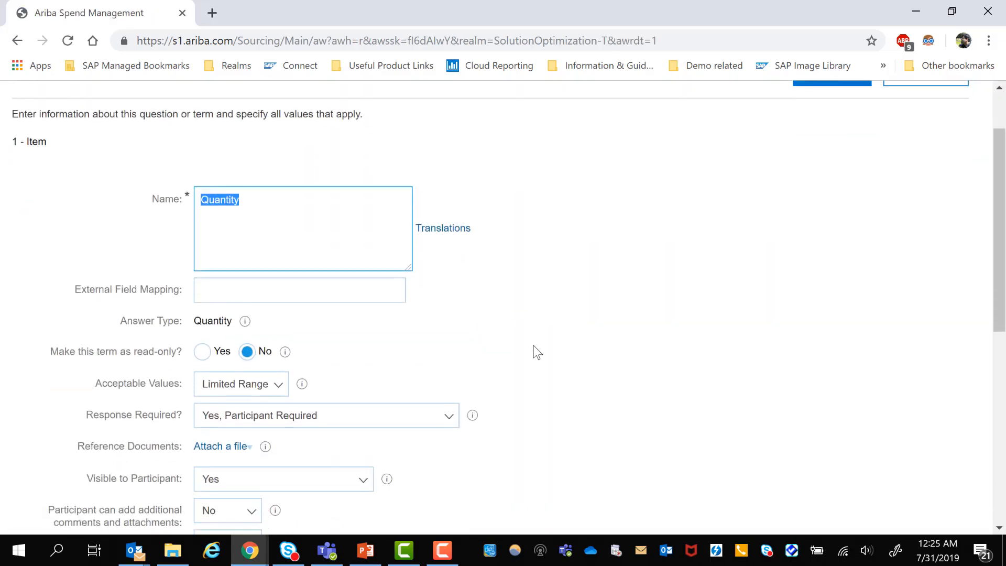
pyautogui.scroll(-3, 533, 345)
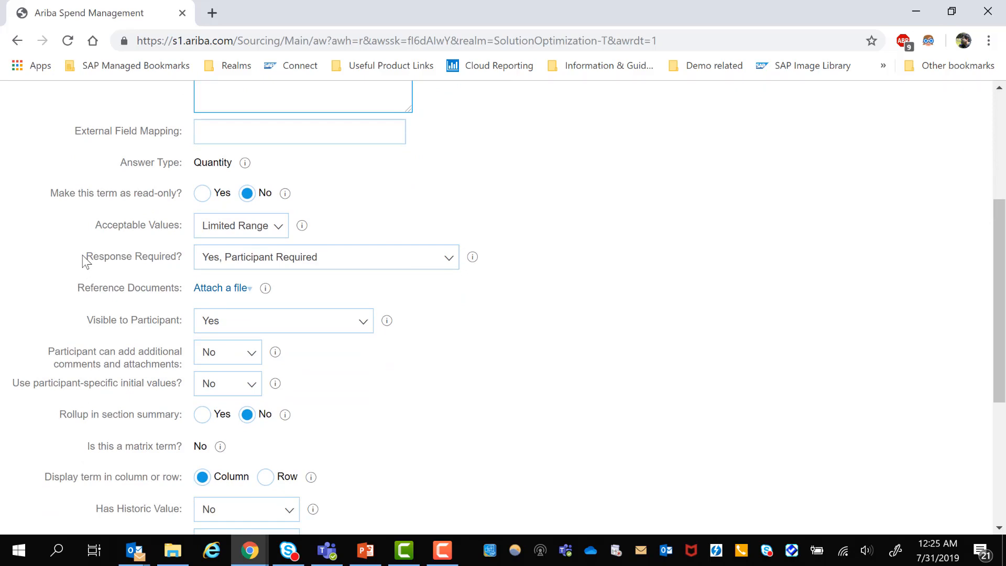
pyautogui.moveTo(85, 260); pyautogui.dragTo(184, 266)
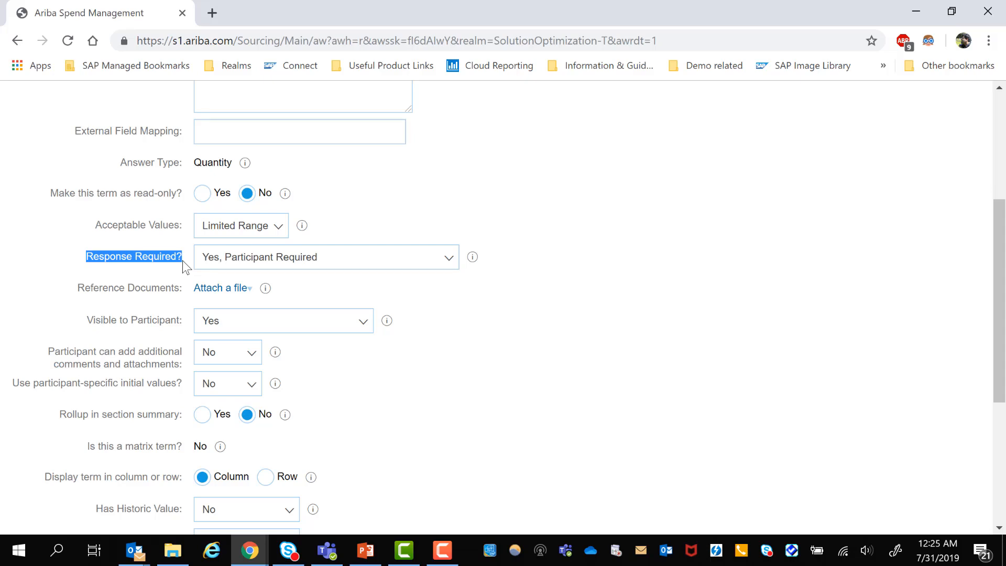
pyautogui.click(287, 258)
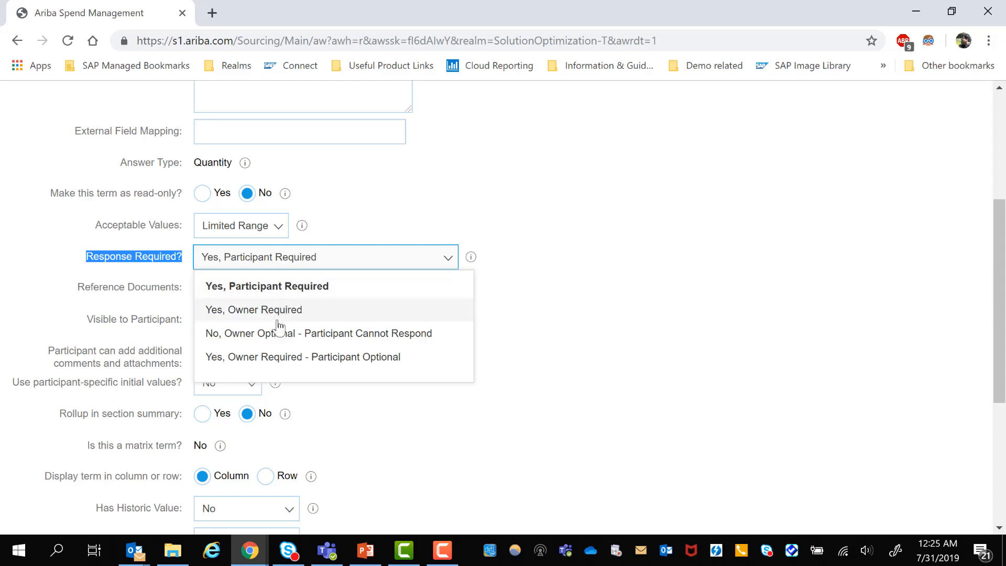
pyautogui.click(282, 291)
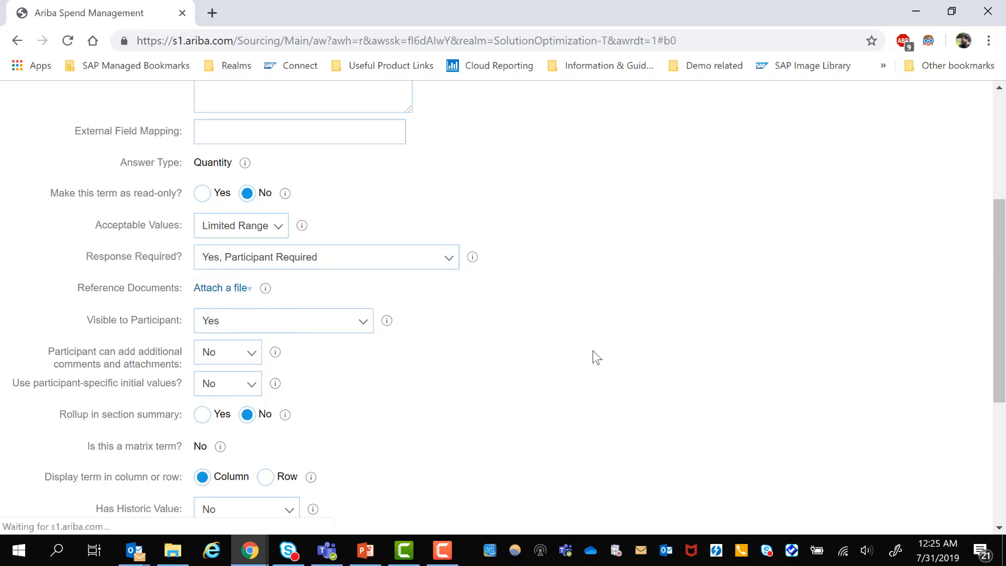
pyautogui.click(845, 156)
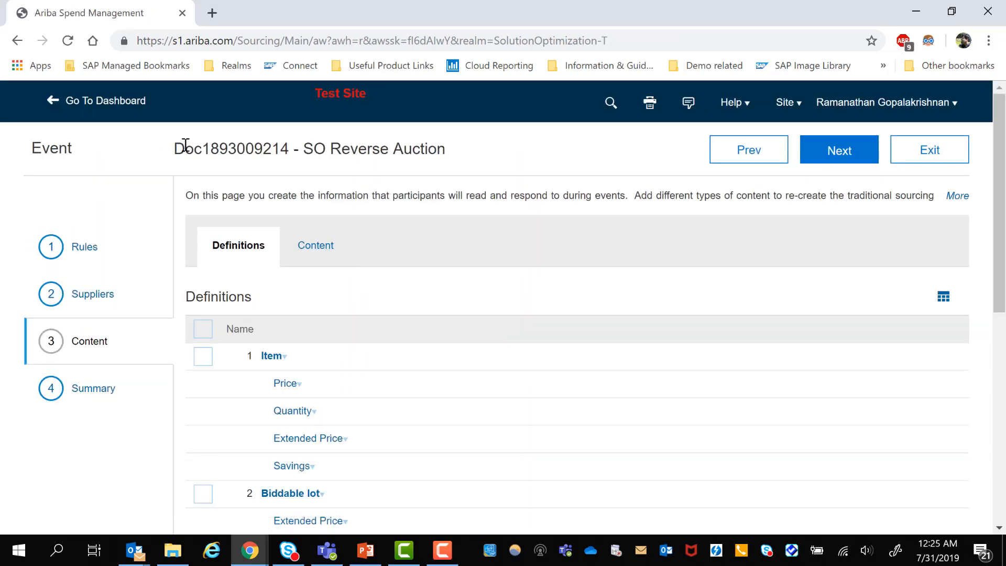
# - Exit the event, return to the template project, and publish the new version of the Coal reverse auctions template
pyautogui.click(938, 158)
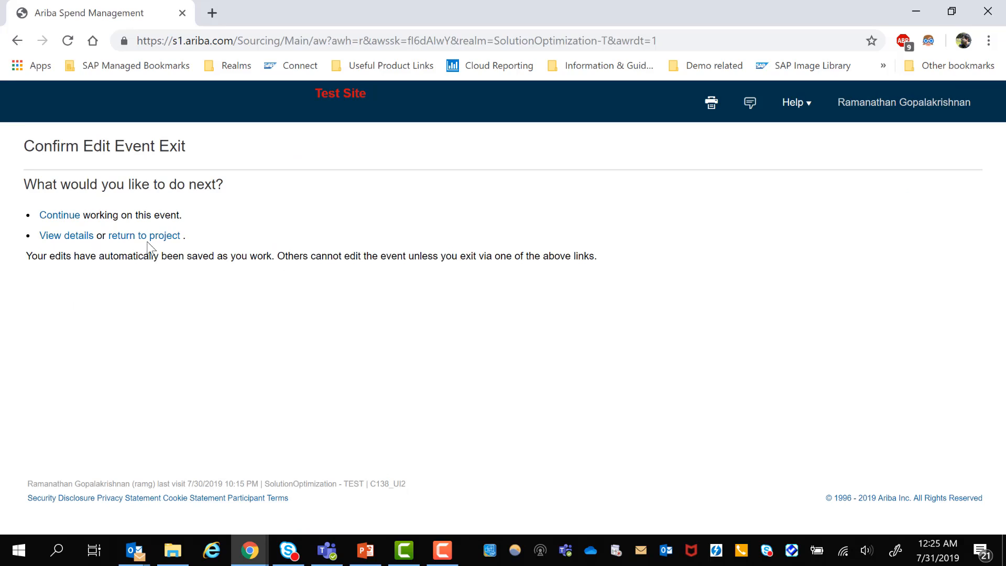
pyautogui.click(145, 237)
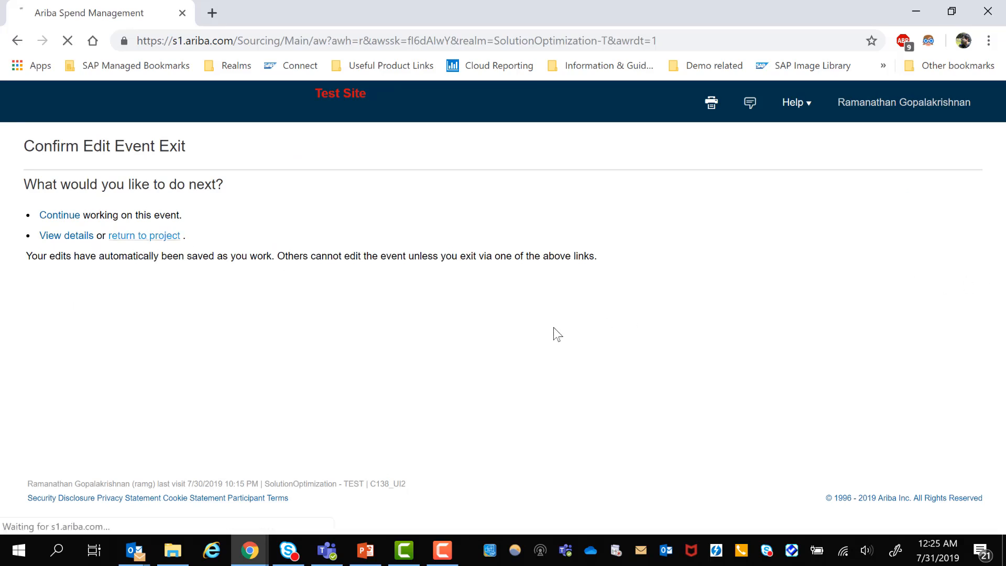
pyautogui.click(576, 265)
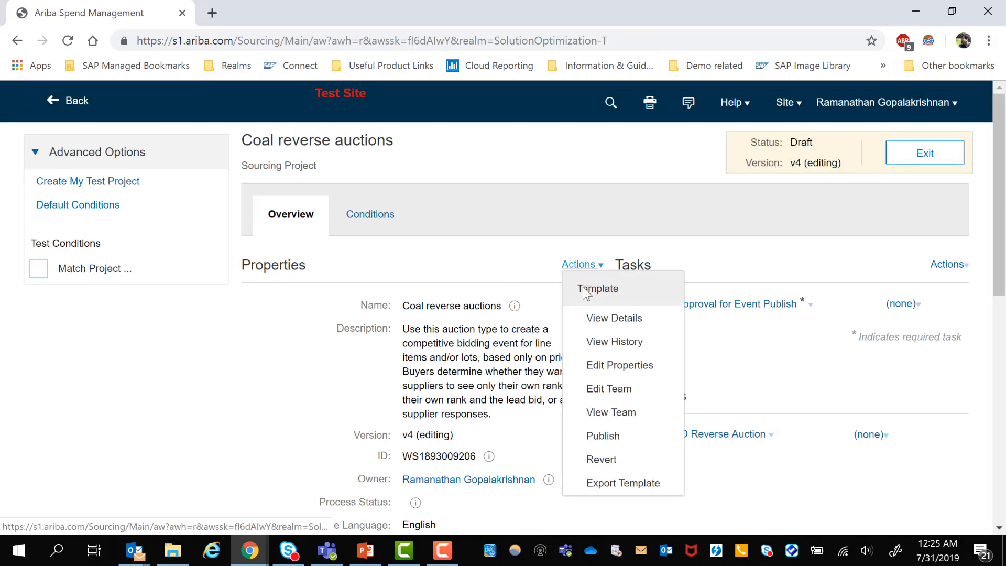
pyautogui.click(607, 437)
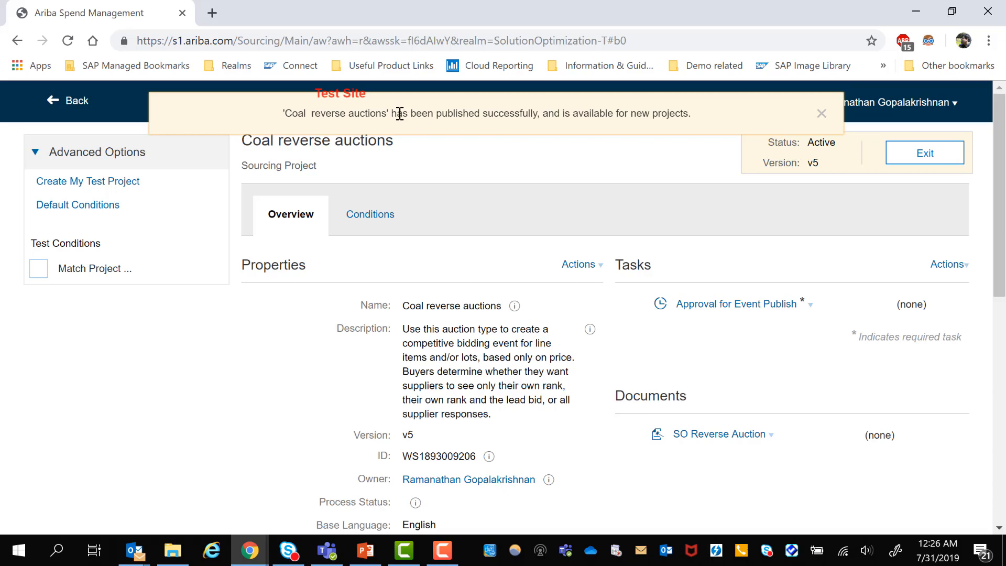
pyautogui.click(443, 550)
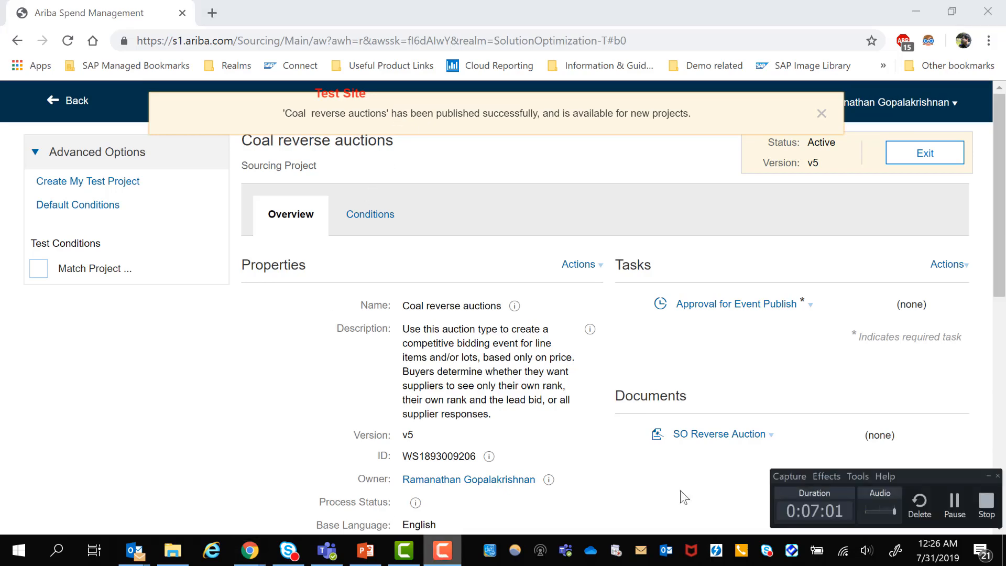